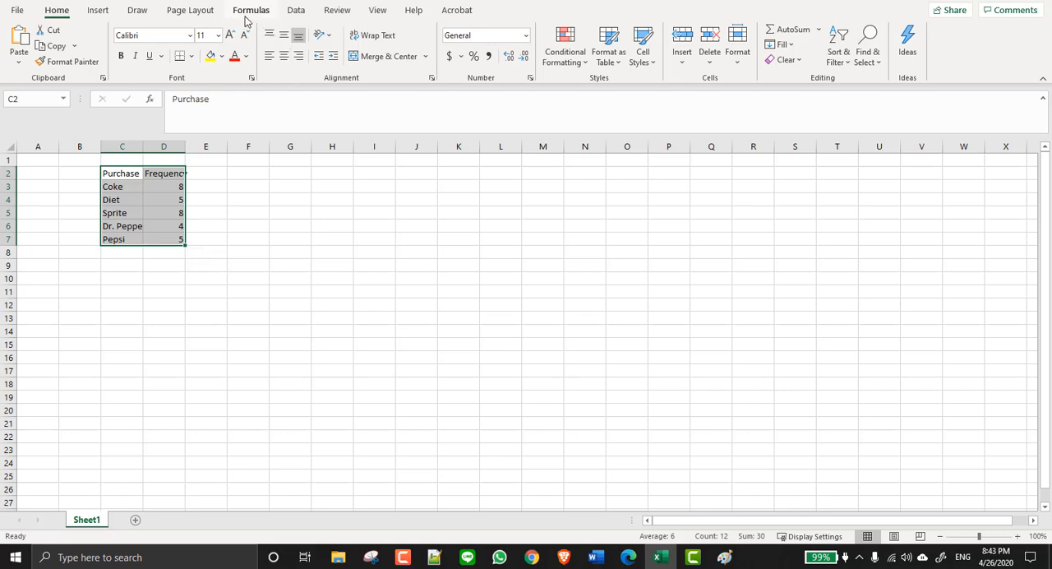
- Insert the recommended clustered column chart for the purchase and frequency data in C2:D7
left_click(97, 12)
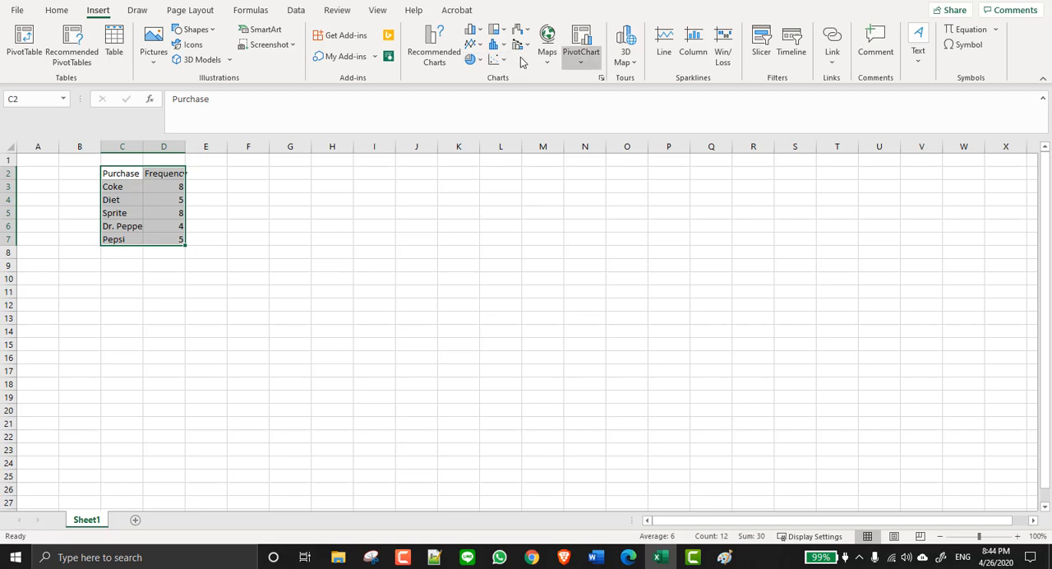
left_click(601, 78)
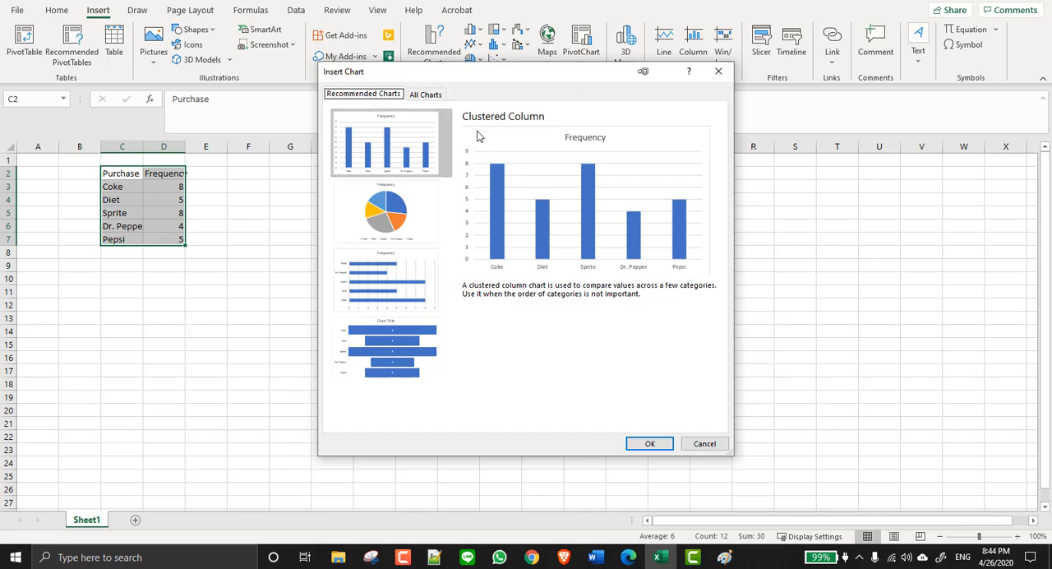
left_click(427, 95)
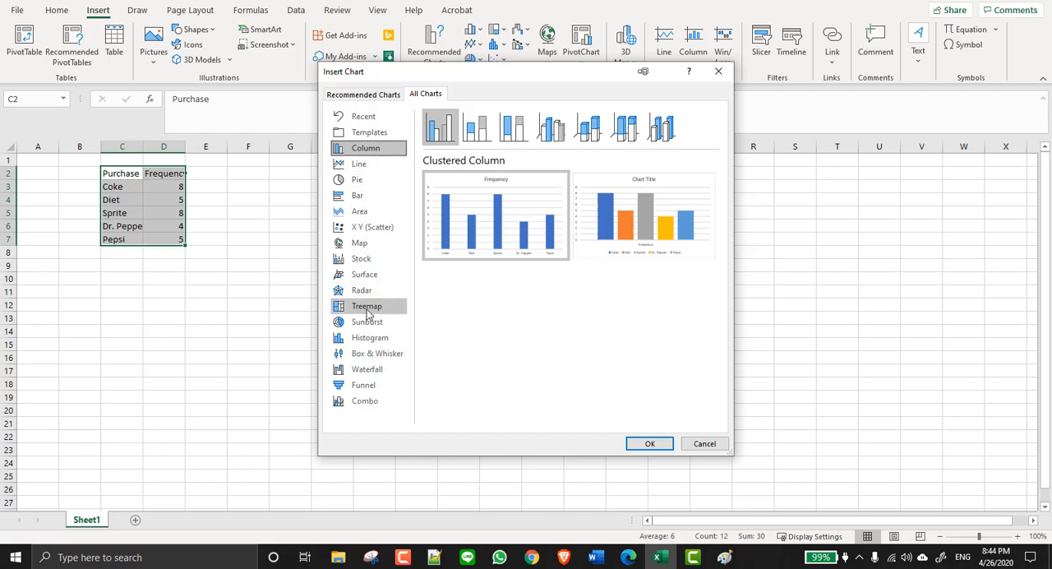
left_click(363, 95)
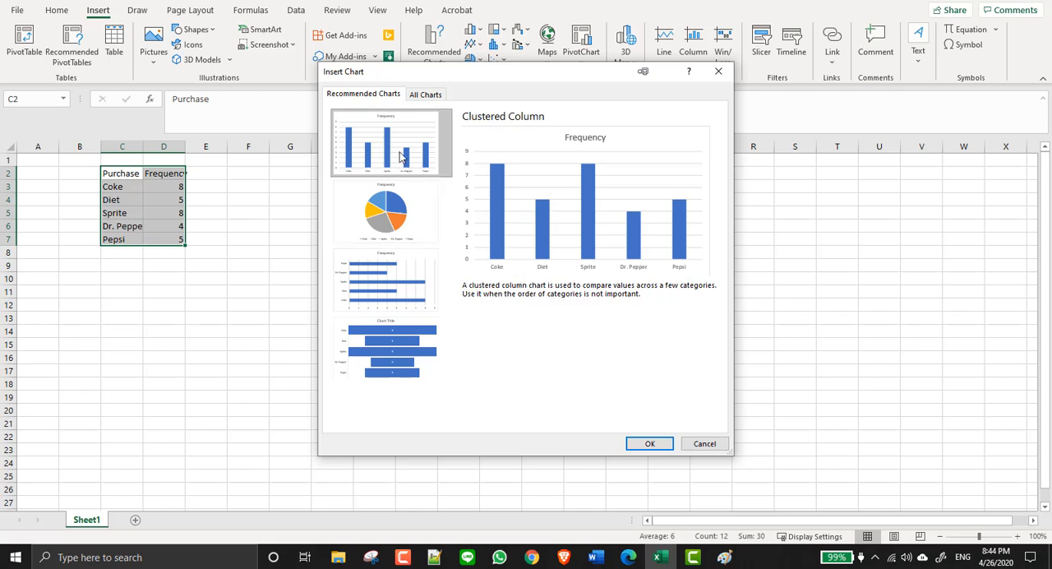
left_click(651, 443)
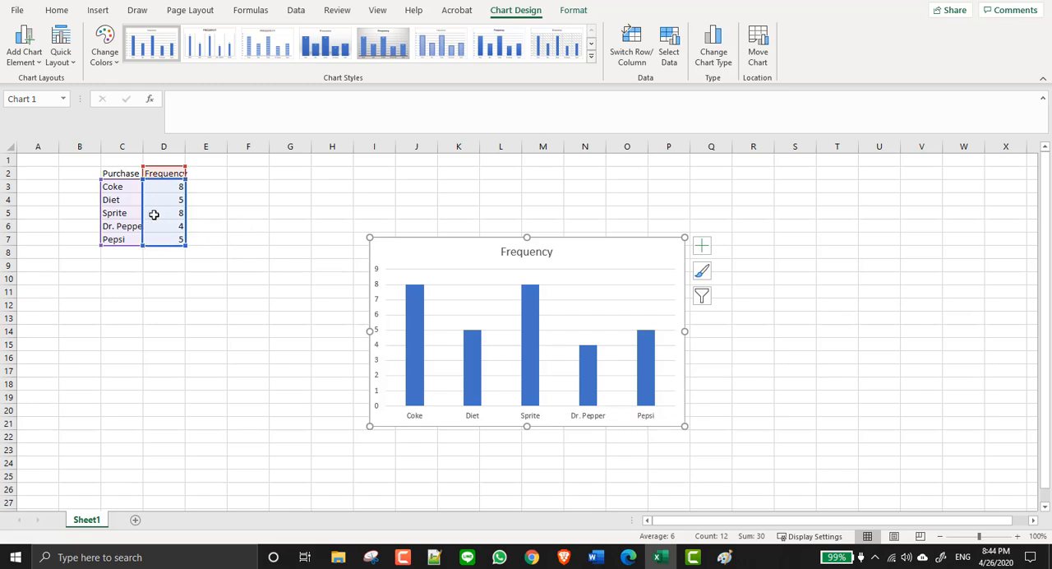
- Change the frequency column chart to the recommended pie chart
left_click(98, 12)
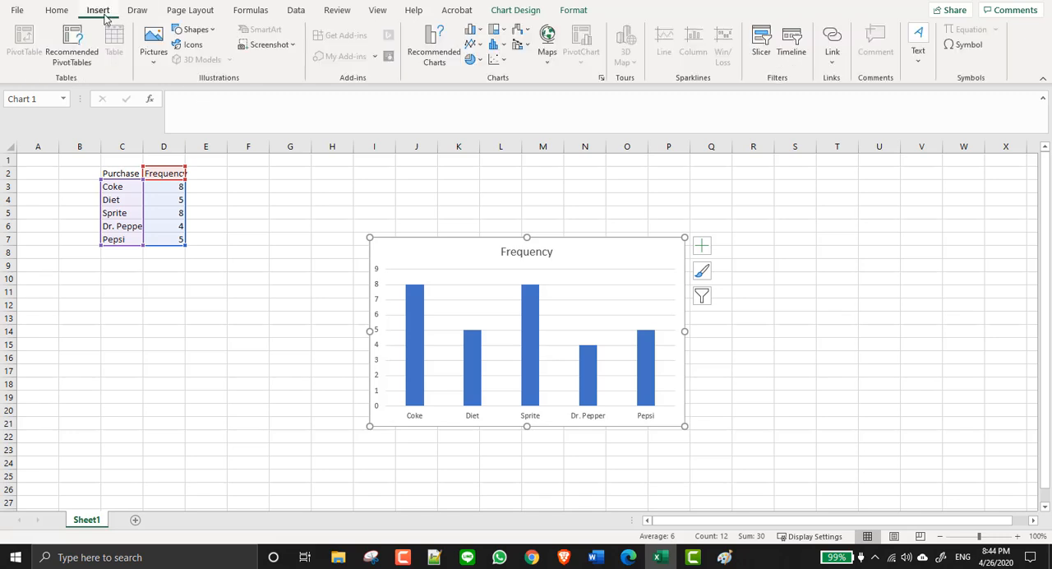
left_click(436, 53)
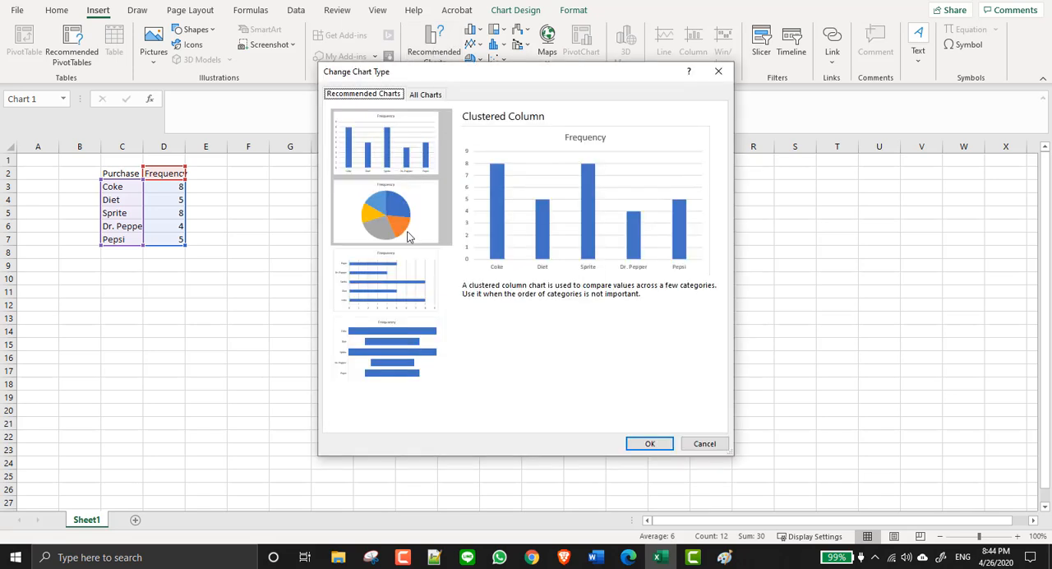
left_click(408, 236)
left_click(661, 446)
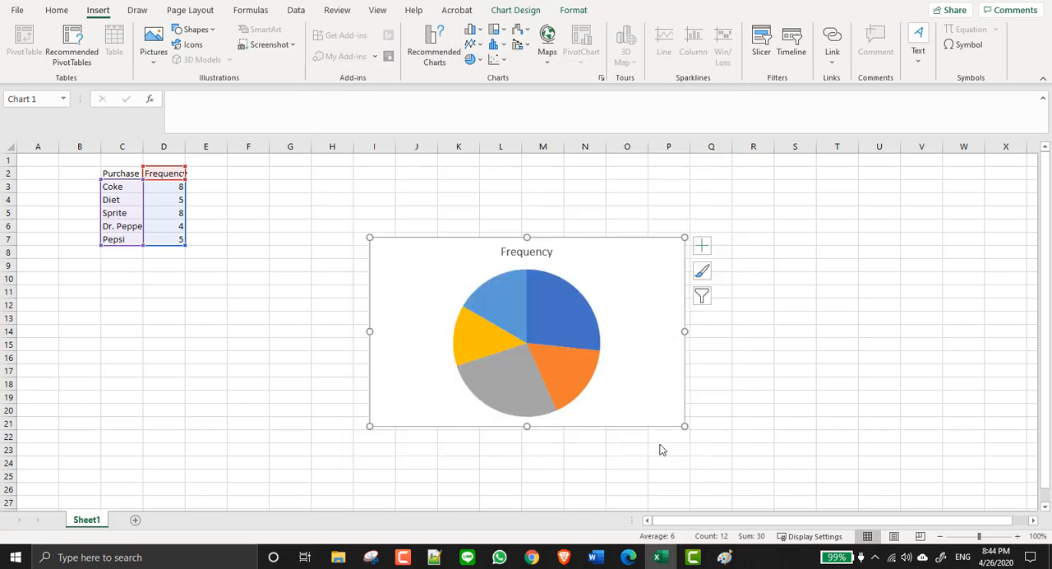
mouse_move(574, 329)
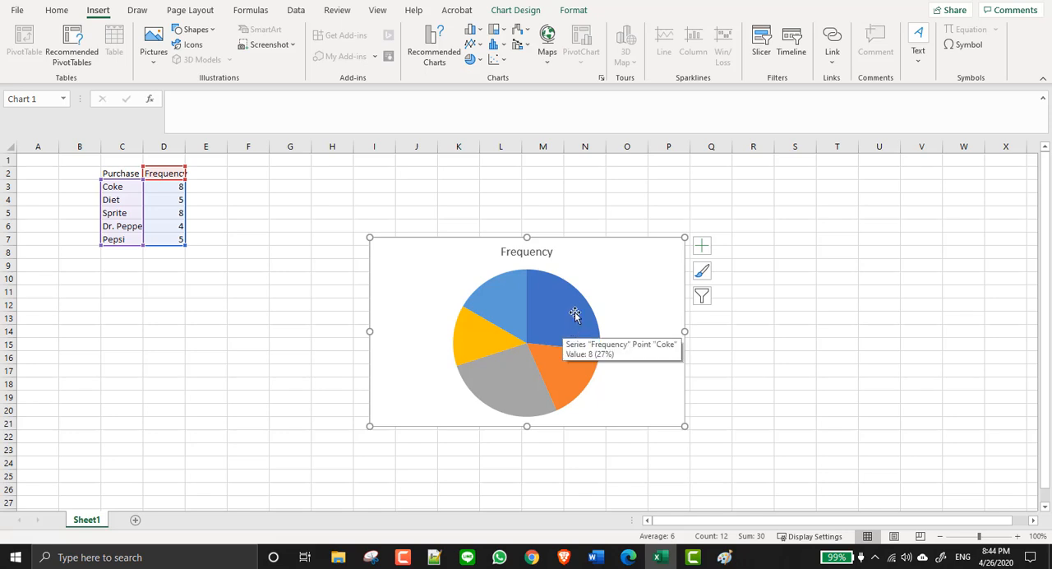
mouse_move(490, 334)
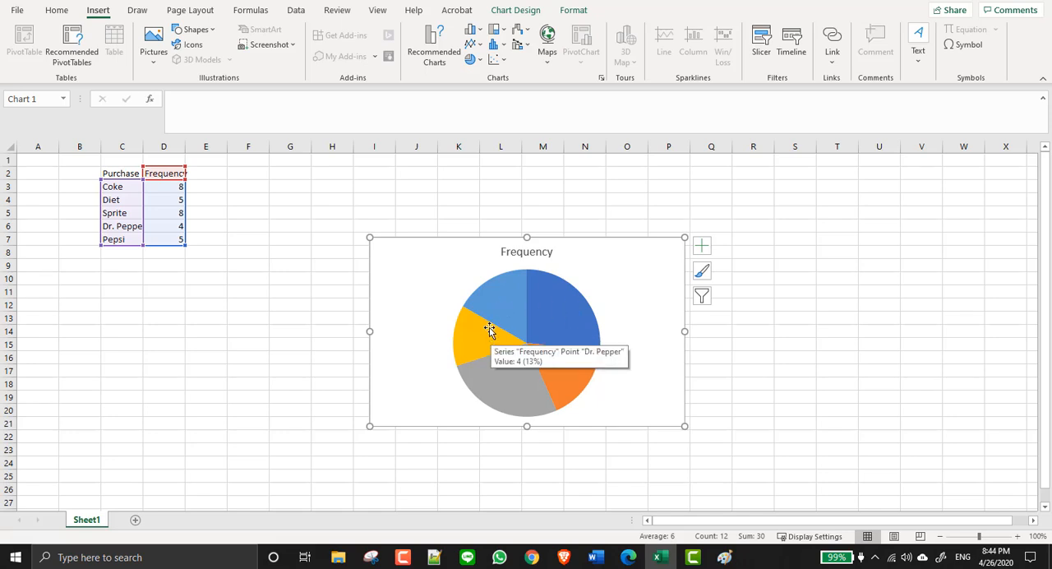
right_click(637, 273)
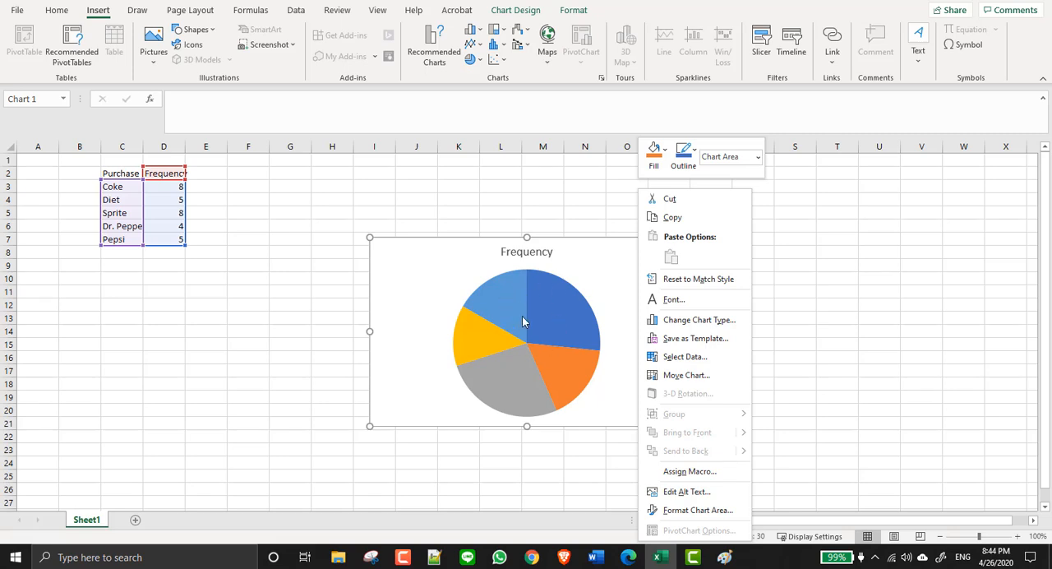
left_click(222, 289)
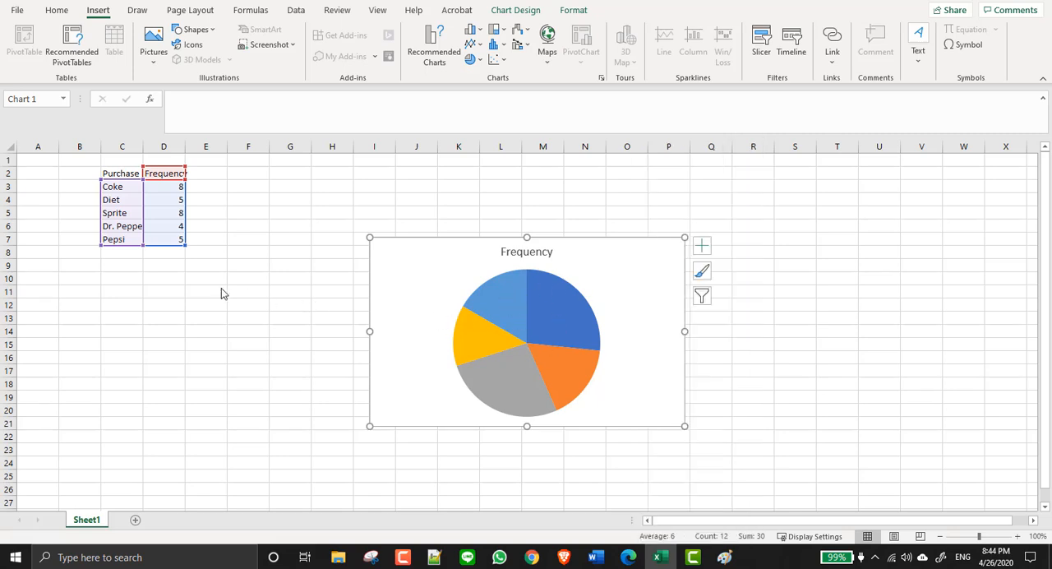
left_click(229, 280)
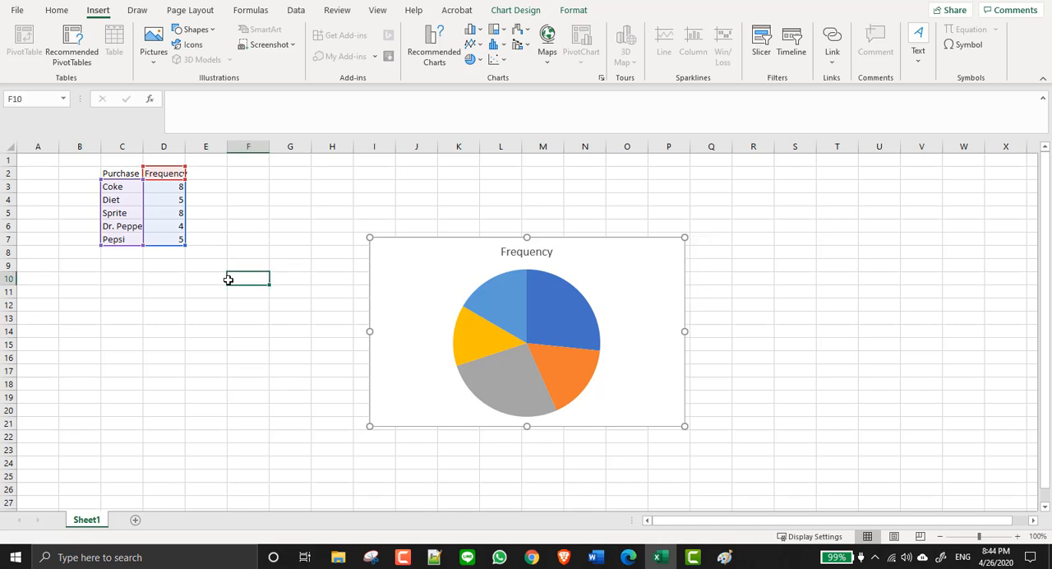
left_click(204, 175)
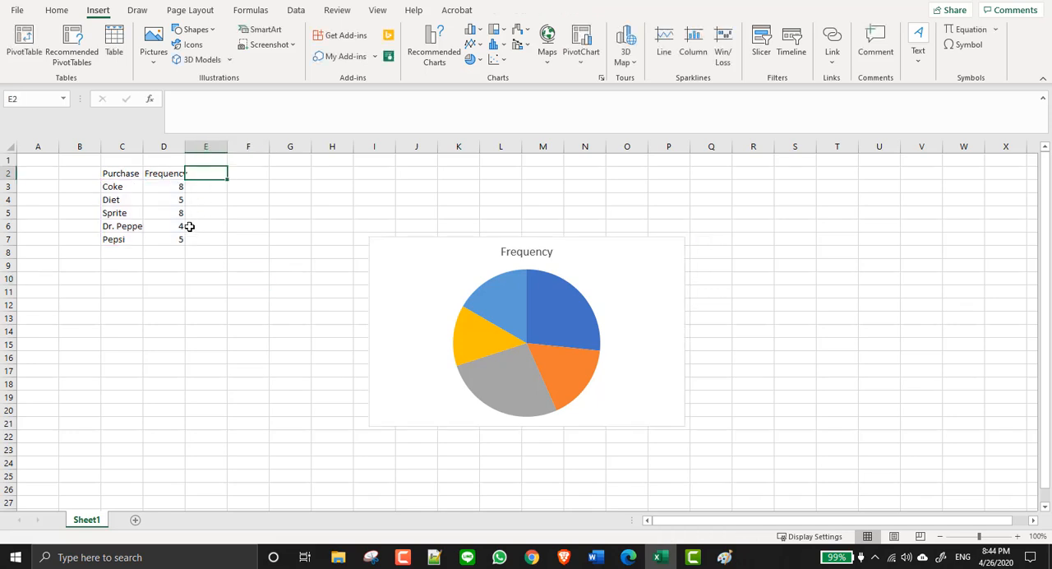
- Total the frequencies D3:D7 in cell D8 with the AutoSum Sum function
left_click(169, 252)
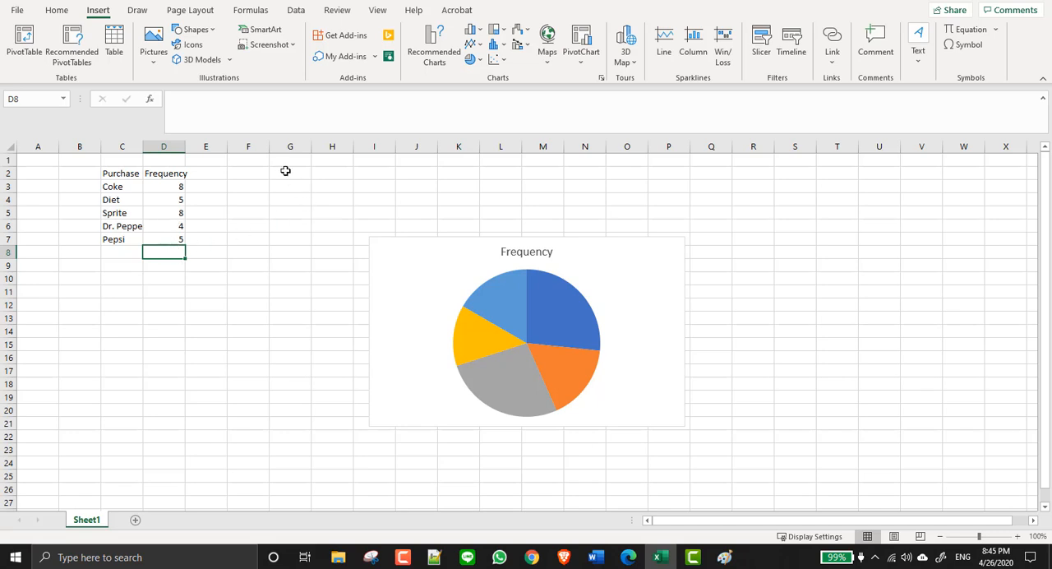
left_click(62, 12)
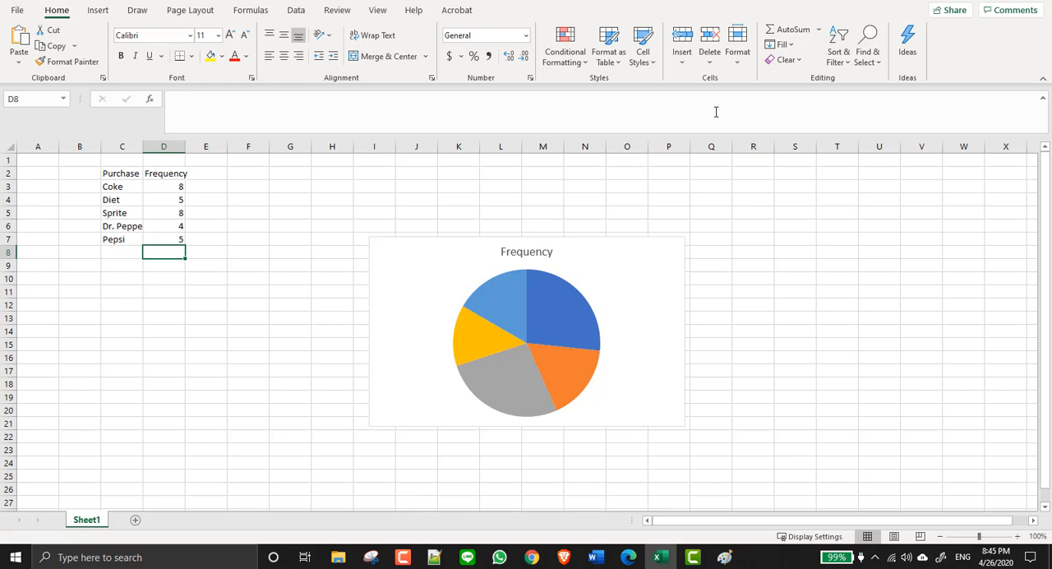
left_click(819, 30)
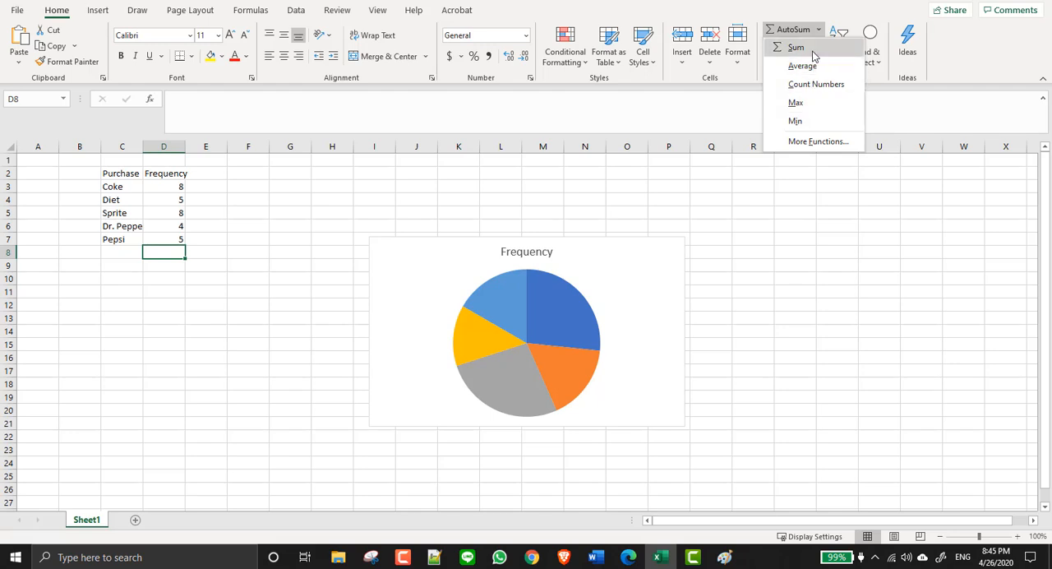
left_click(812, 54)
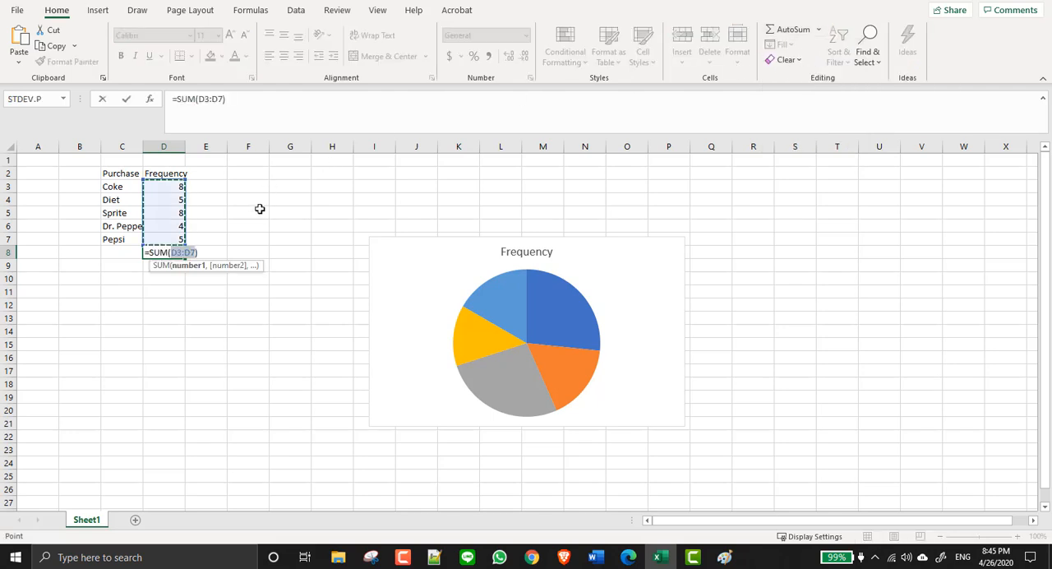
key("Return")
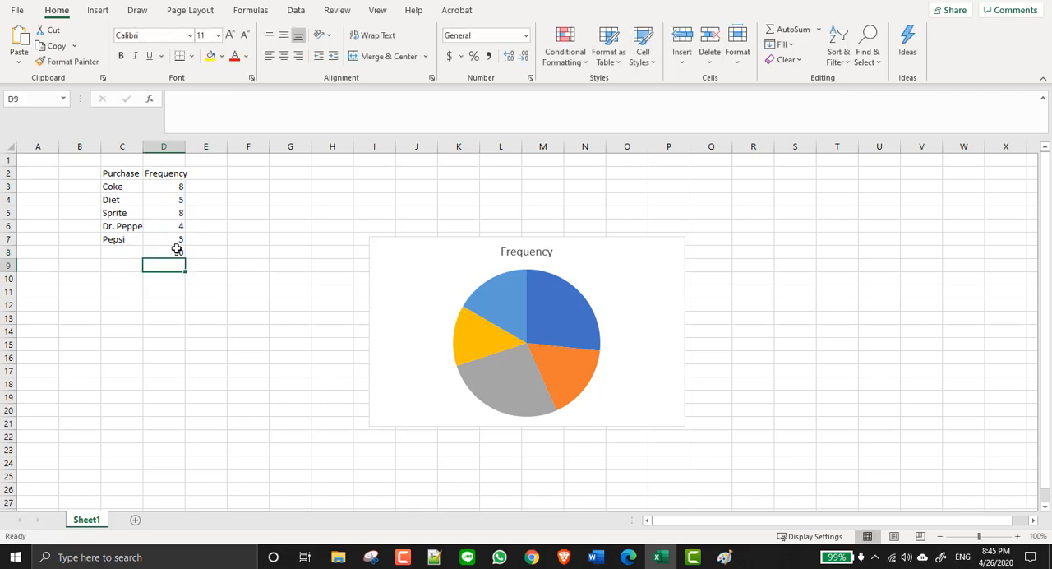
- Enter the formula =D3/D8 in cell E3 to calculate the relative frequency of Coke
left_click(212, 186)
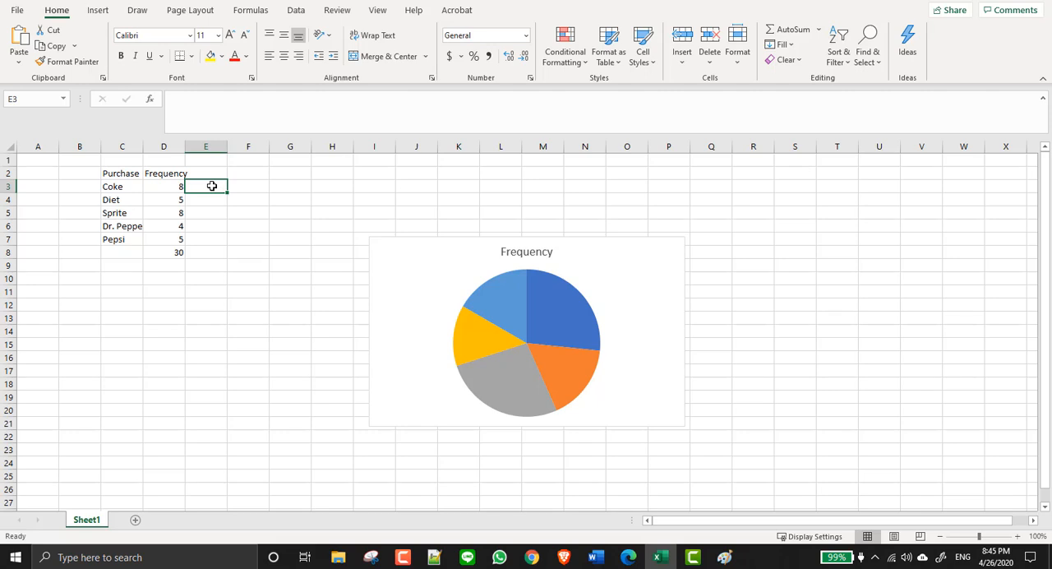
type("=")
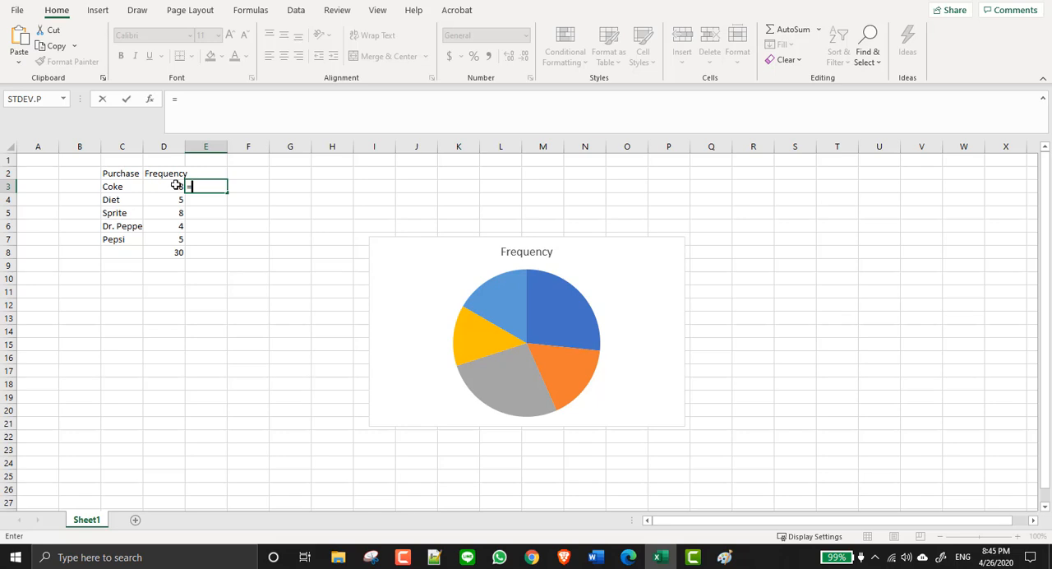
left_click(175, 186)
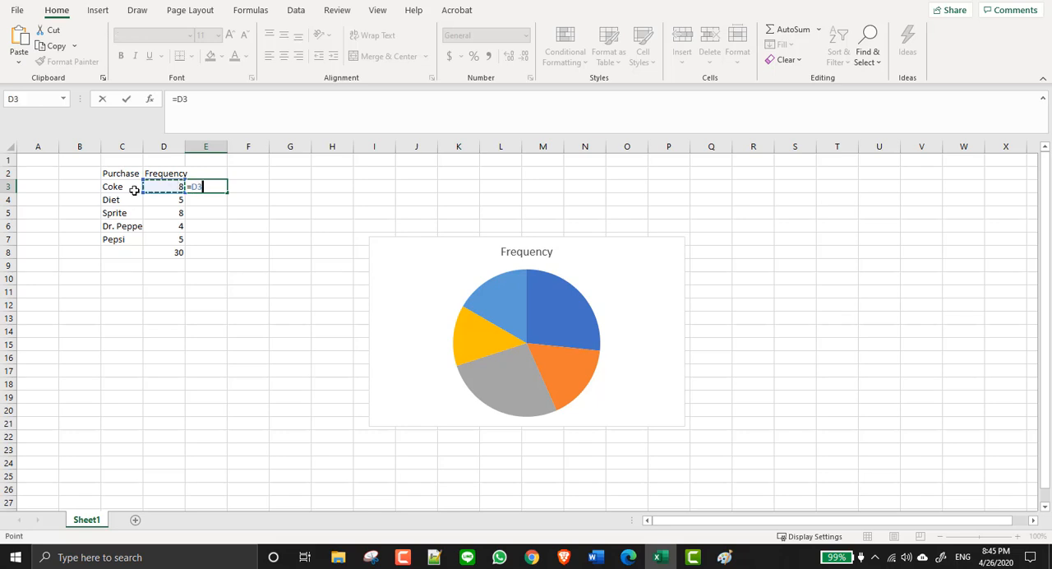
type("/")
left_click(165, 248)
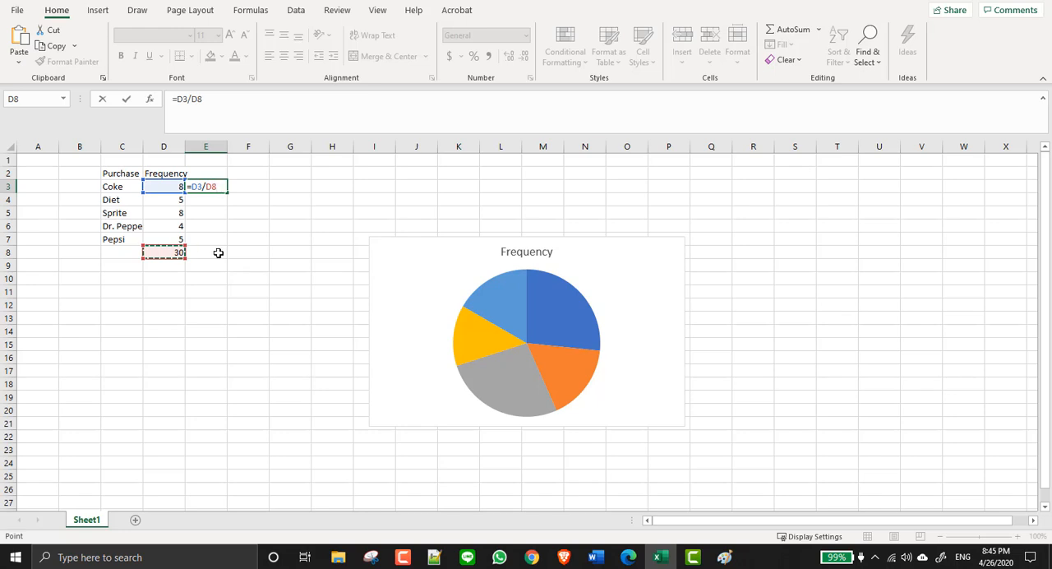
key("Return")
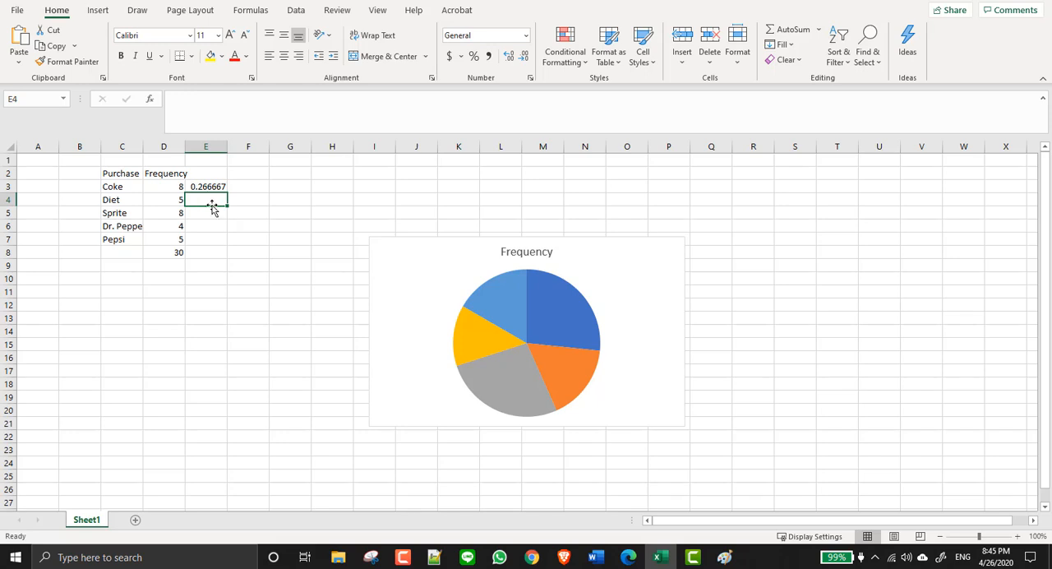
- Enter the formula =D4/D8 in cell E4 to calculate the relative frequency of Diet
type("=")
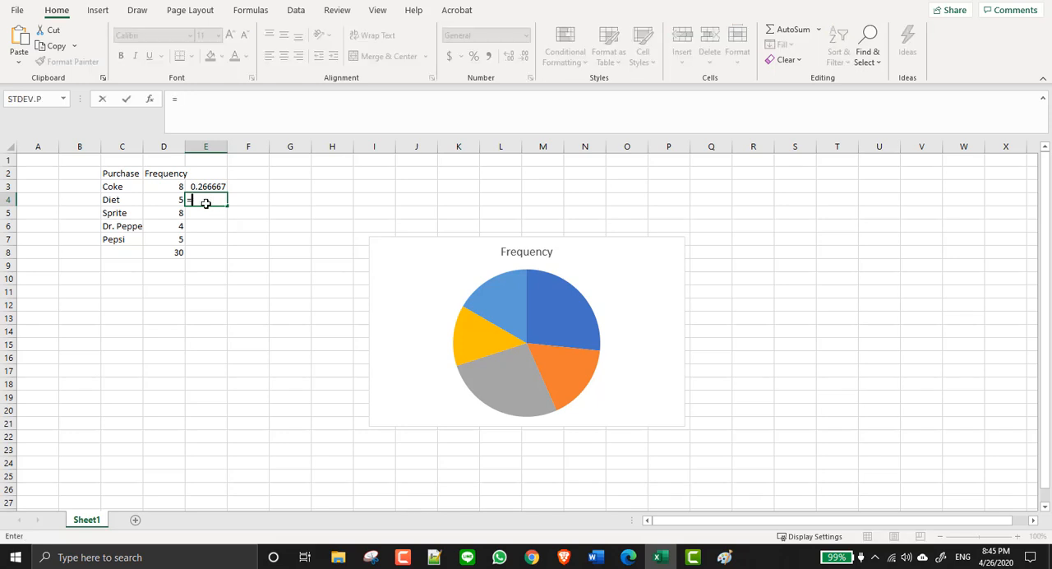
left_click(160, 198)
type("/")
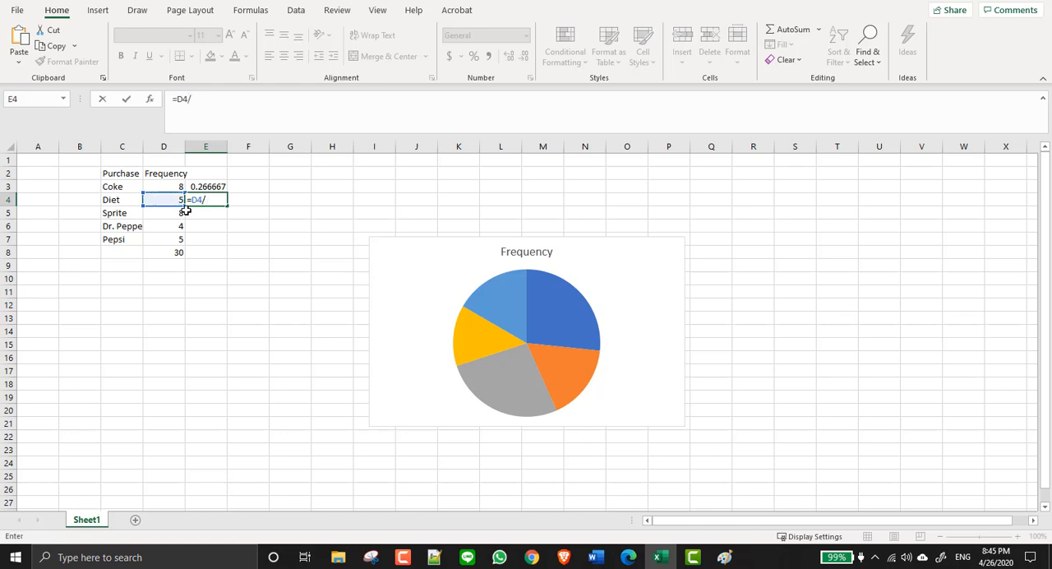
left_click(173, 250)
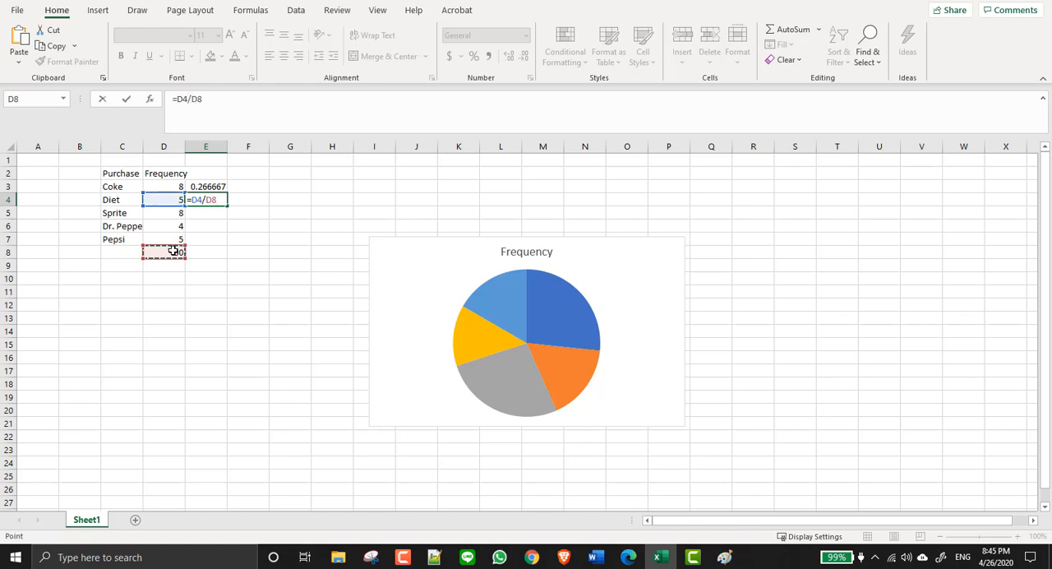
key("Return")
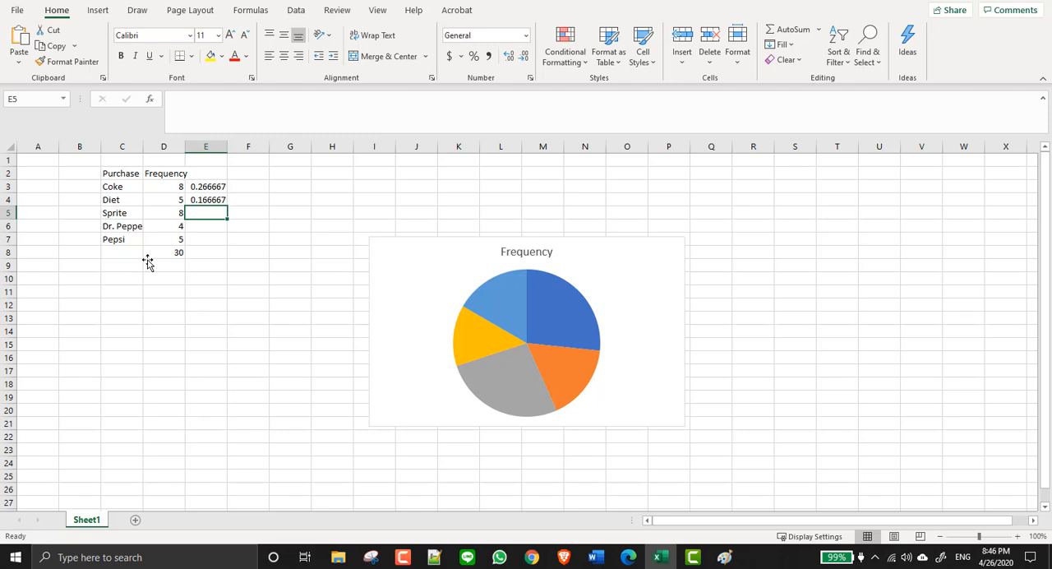
- Fill the E4 formula down through E7 and check the cell references used in the relative frequency formulas
left_click(194, 199)
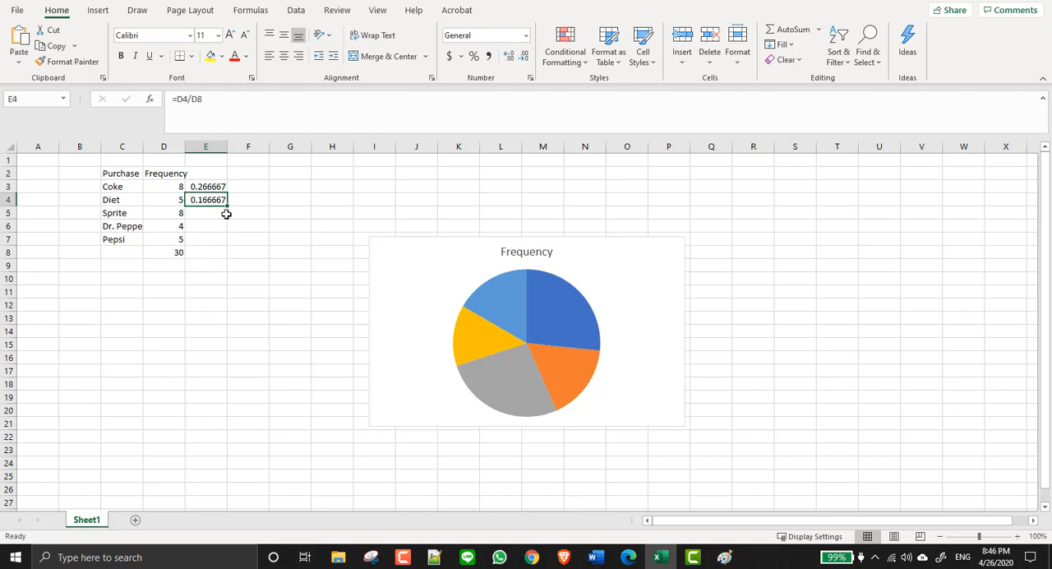
left_click_drag(228, 208, 229, 247)
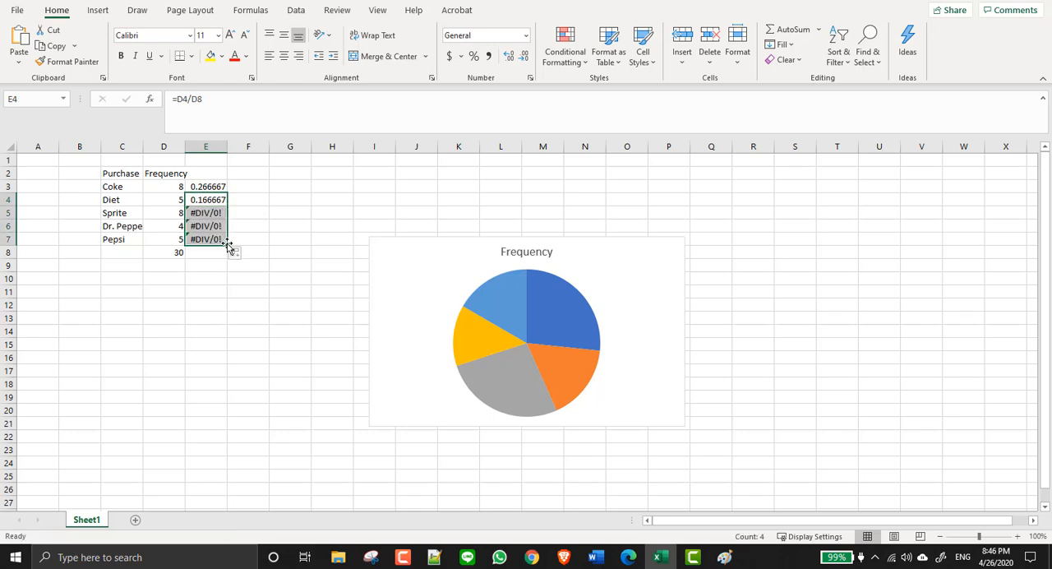
left_click(204, 214)
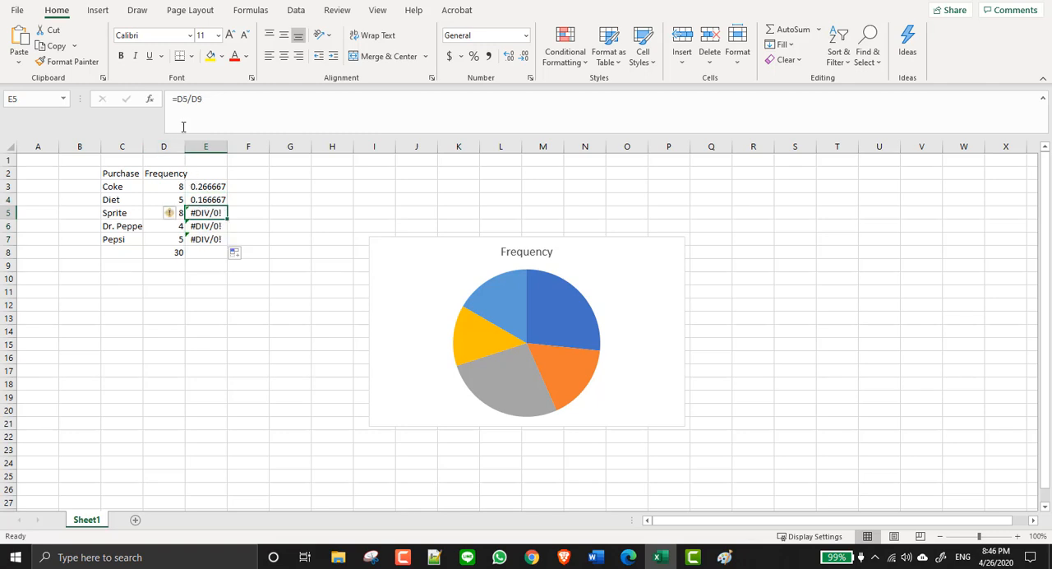
left_click(210, 188)
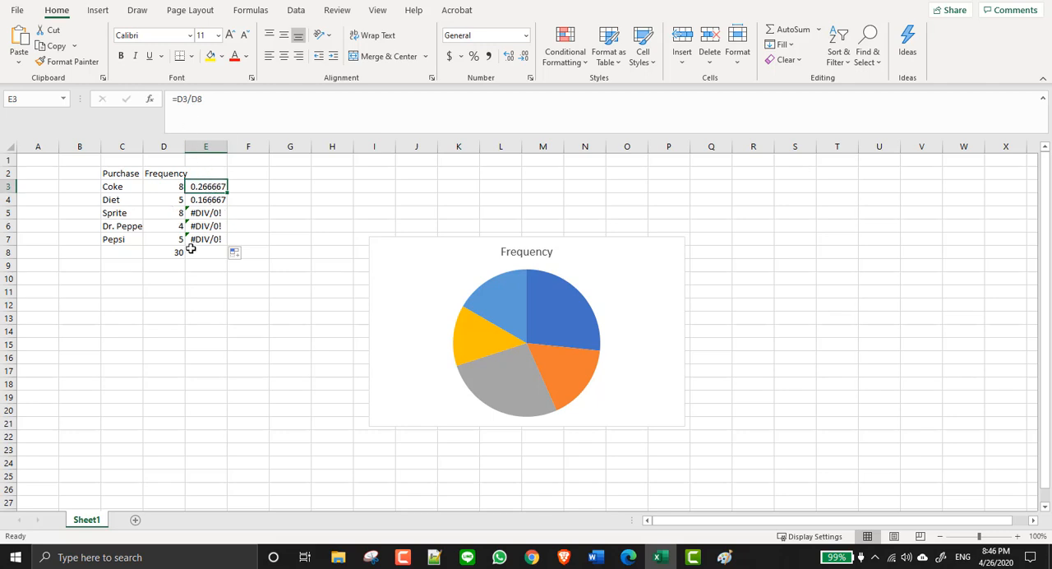
left_click(180, 253)
left_click(215, 197)
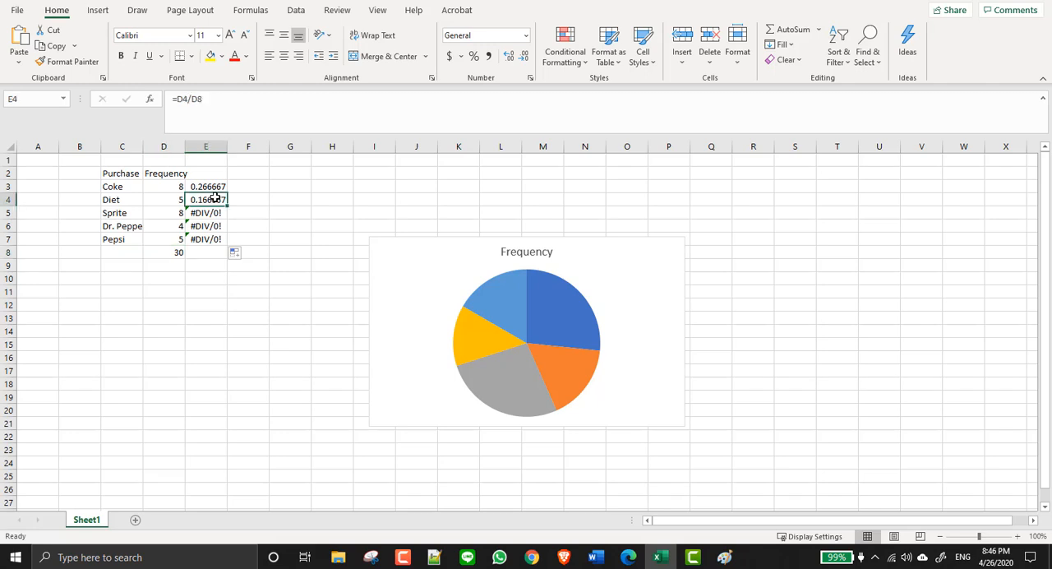
left_click(165, 188)
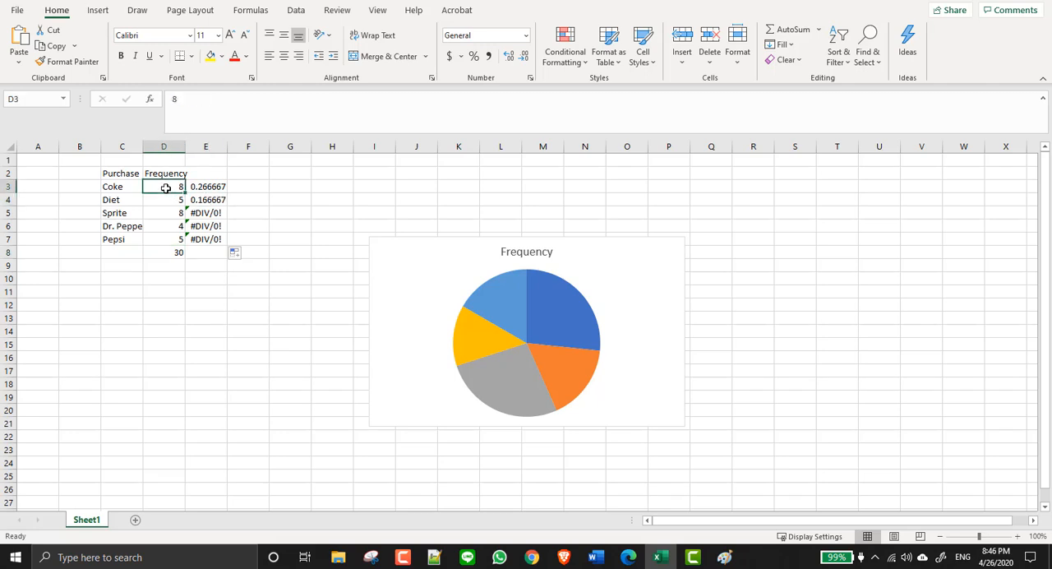
left_click(164, 252)
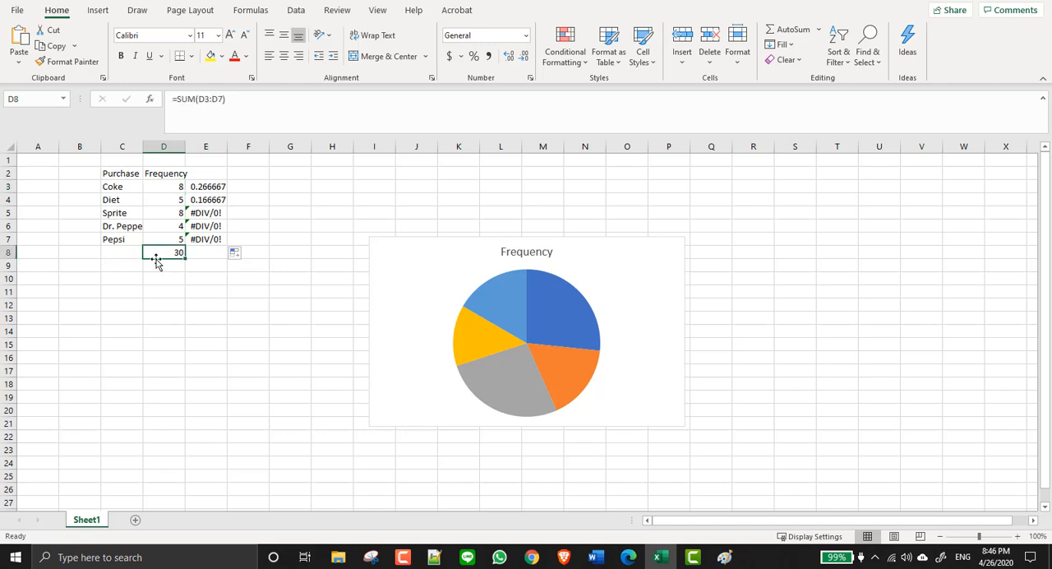
- Examine the cell references used by the relative frequency formulas in E3, E4 and E5, including the total in D8
left_click(205, 197)
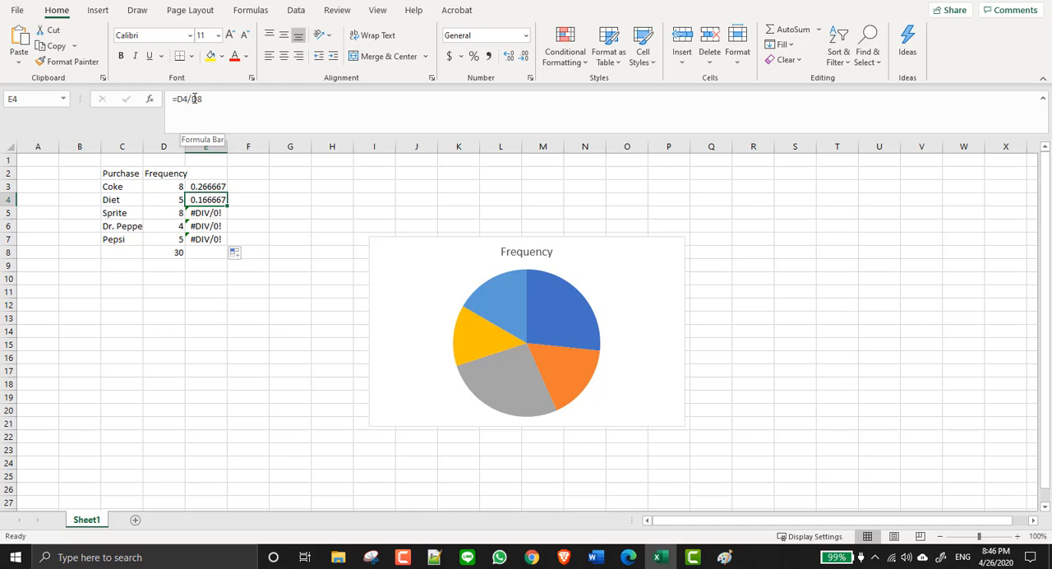
left_click(173, 197)
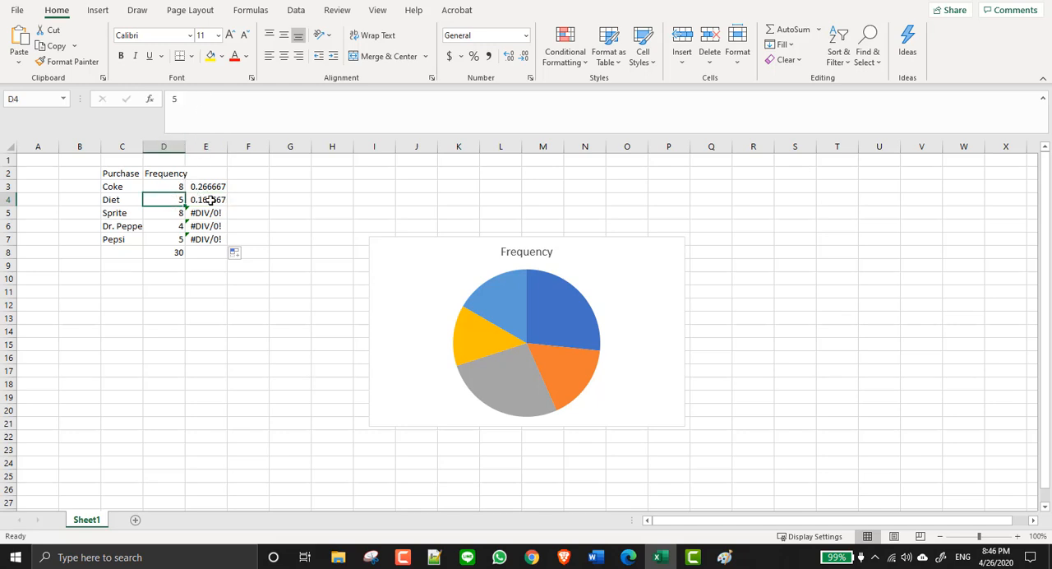
left_click(176, 253)
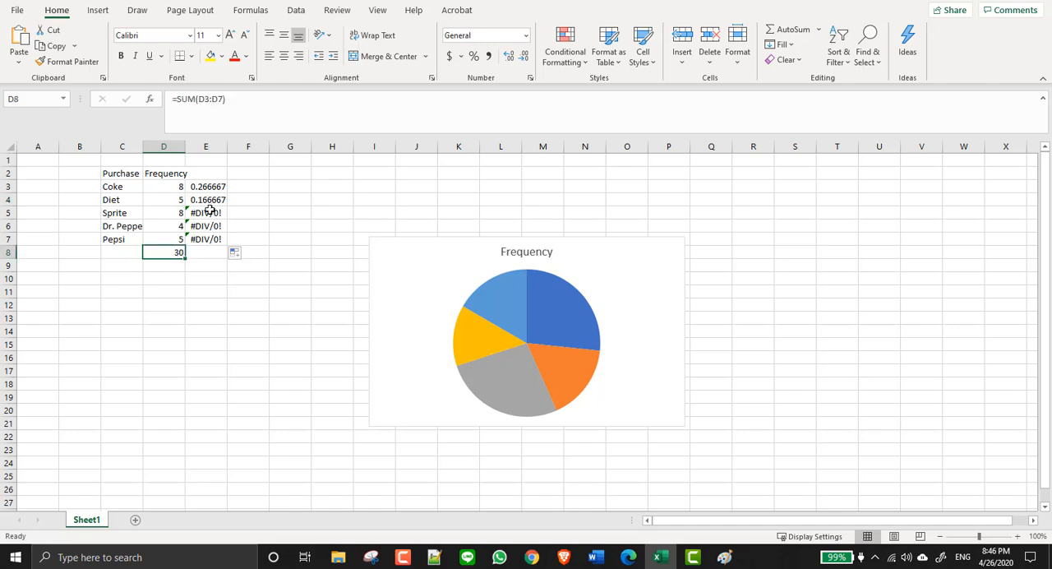
left_click(207, 202)
left_click(207, 213)
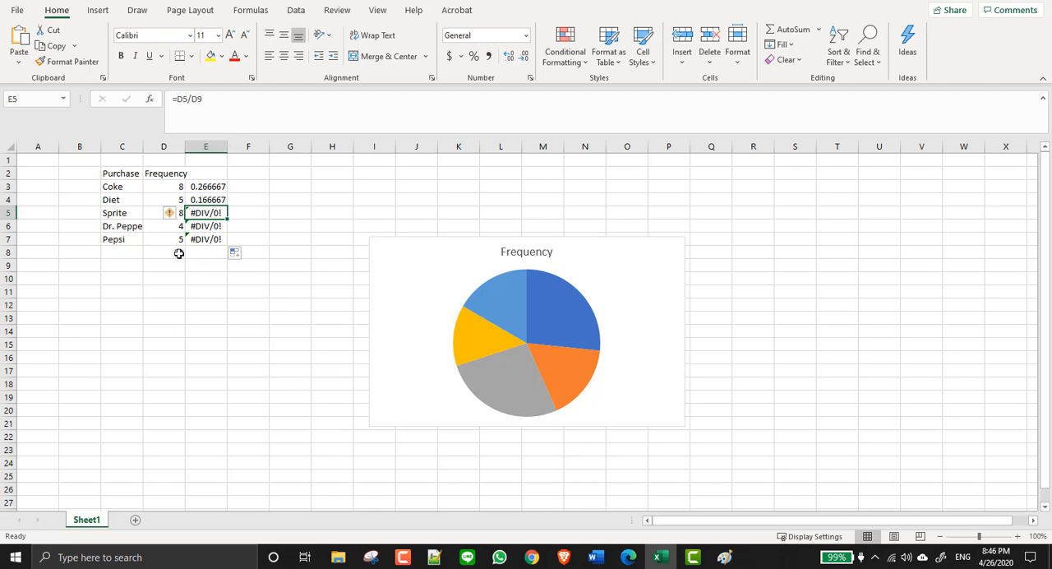
left_click(216, 187)
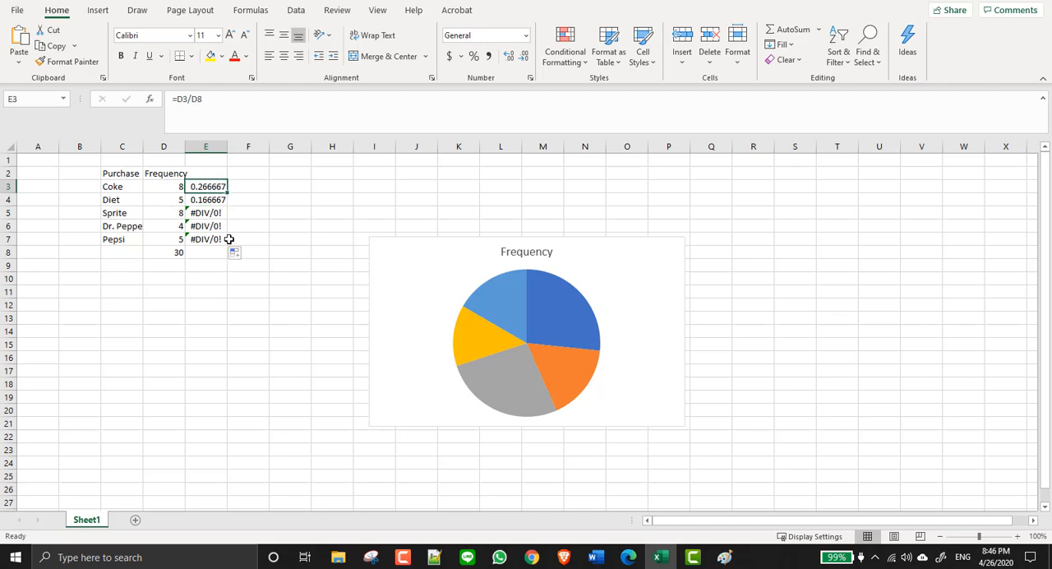
- Fill the E4 formula down through E7 again and compare the references in E4 and E5
left_click(215, 201)
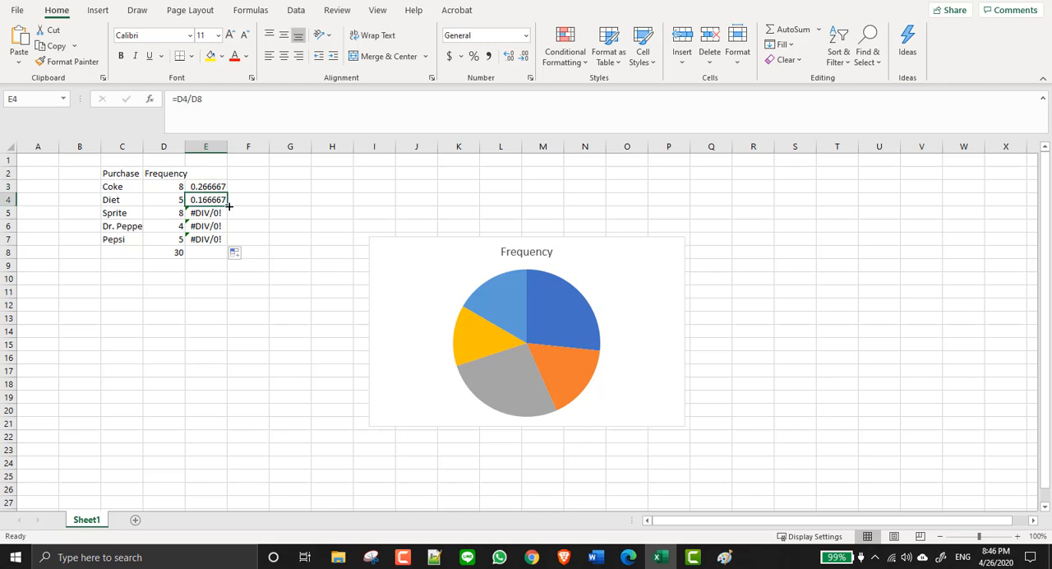
left_click_drag(229, 207, 229, 239)
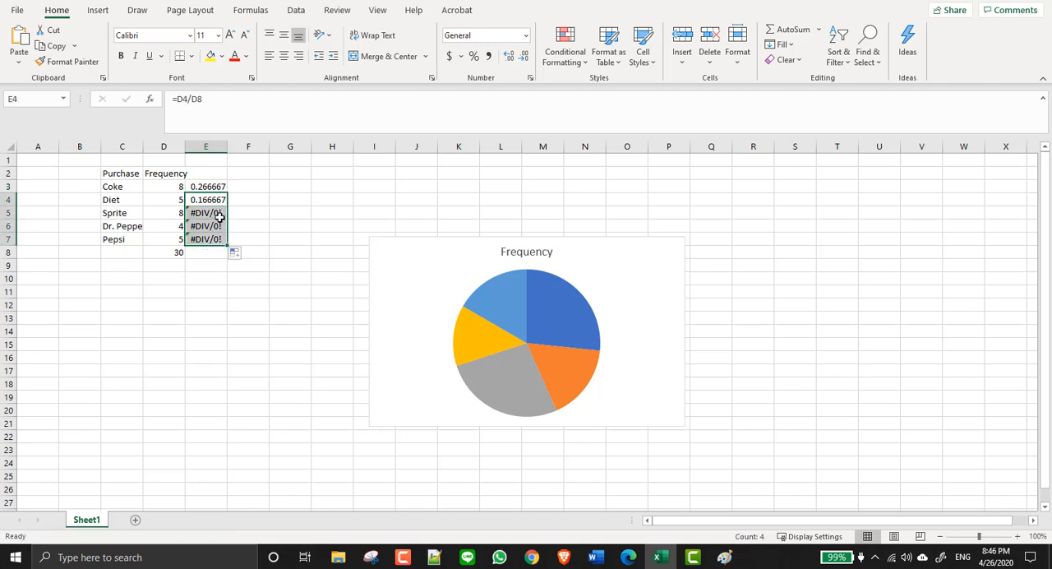
left_click(214, 212)
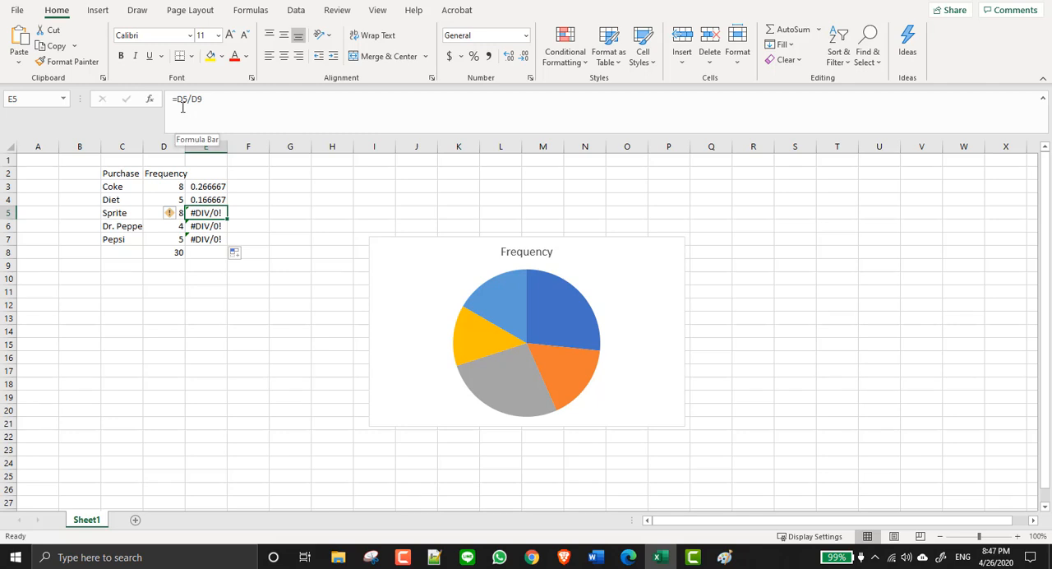
key("Up")
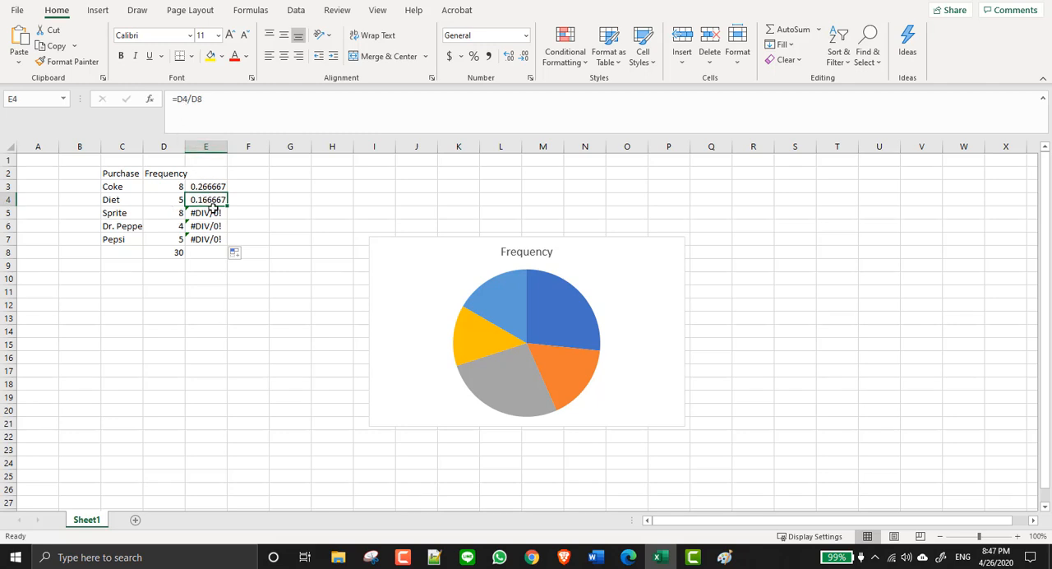
key("Down")
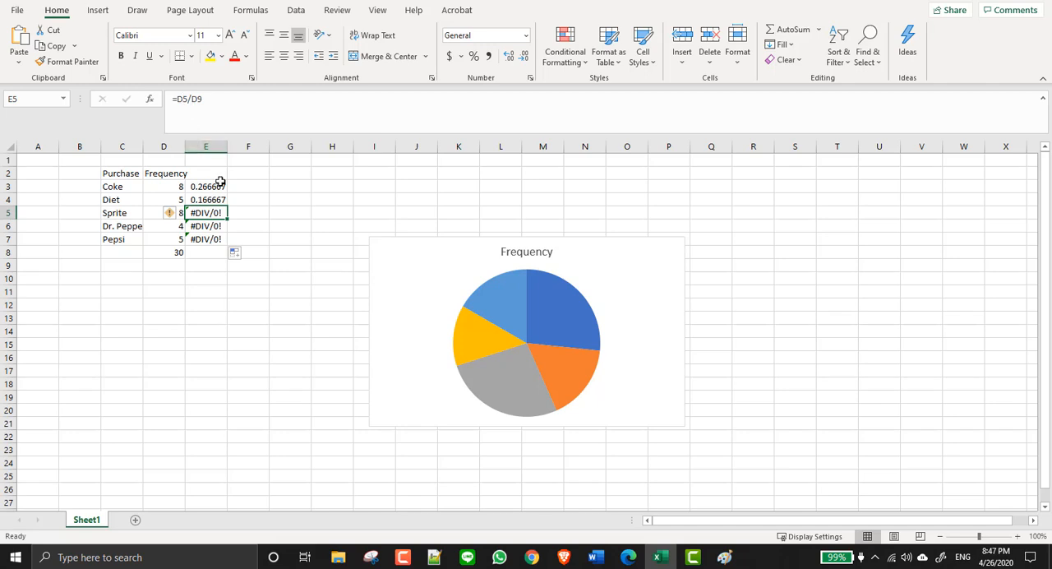
key("Up")
- Examine how the numerator and denominator references shift from E4 through E7, including the cells D9:D11 used as divisors
left_click(185, 99)
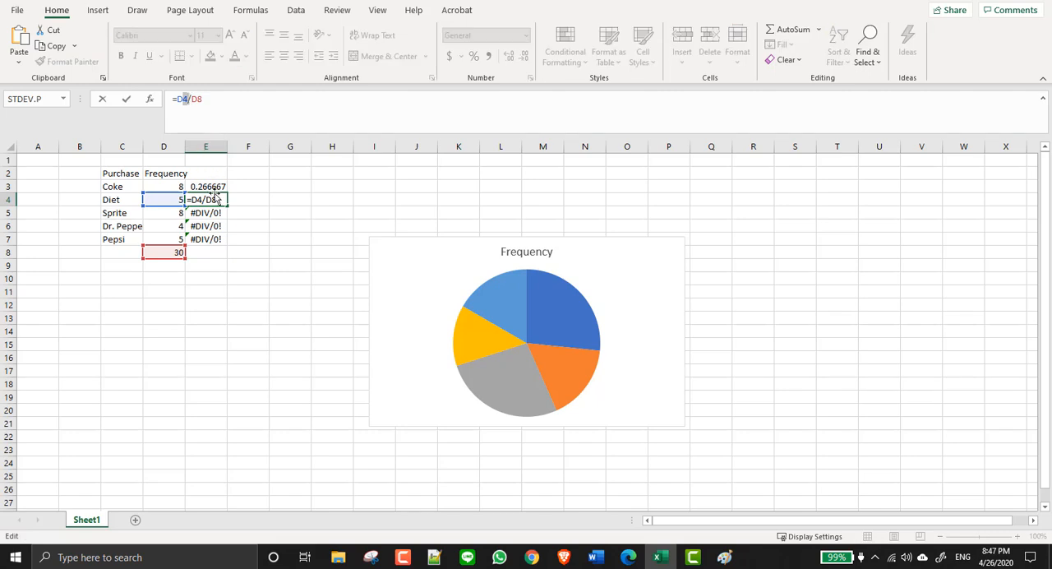
key("Return")
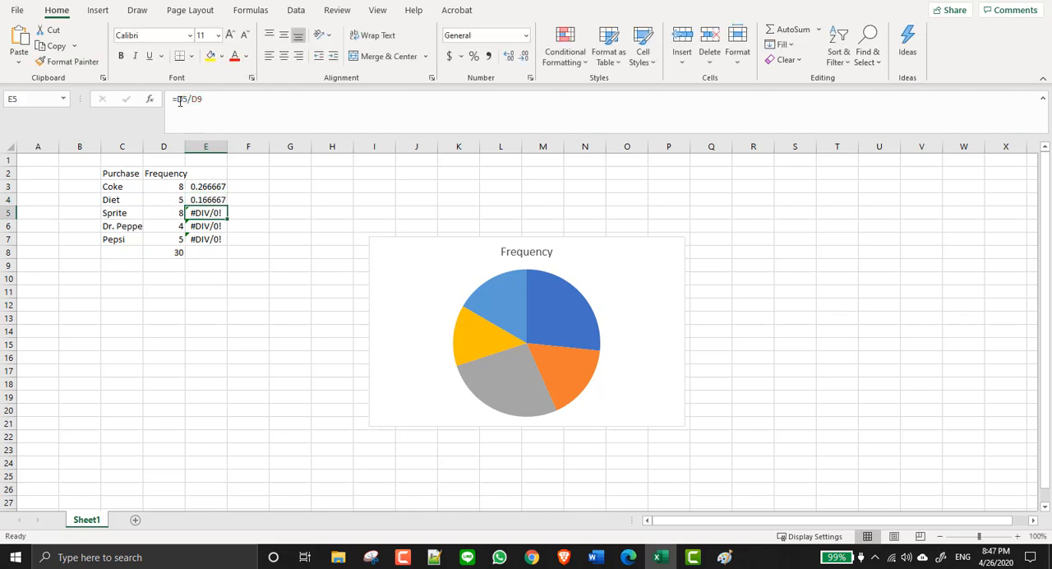
left_click(188, 98)
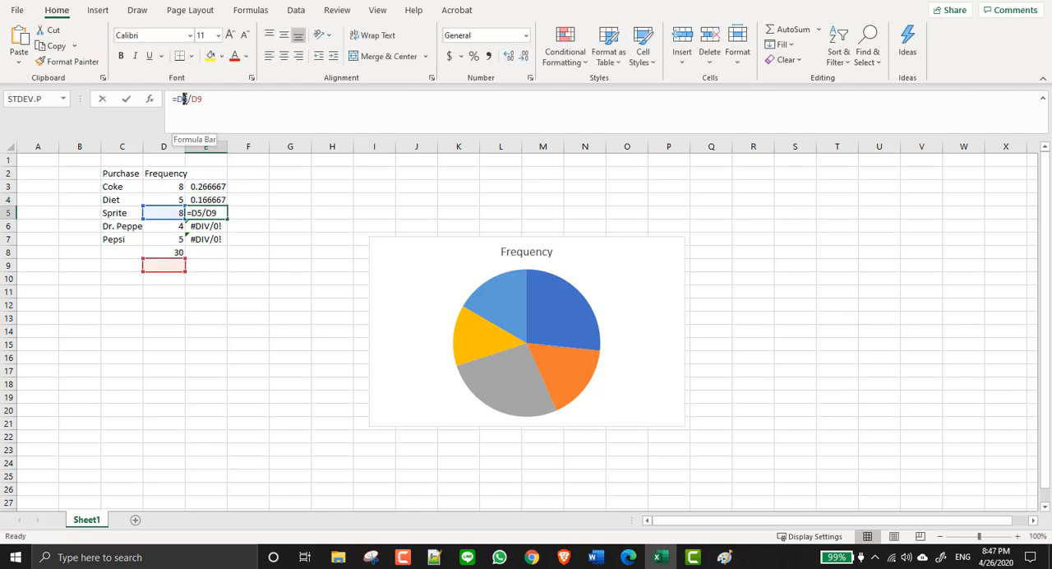
left_click(208, 198)
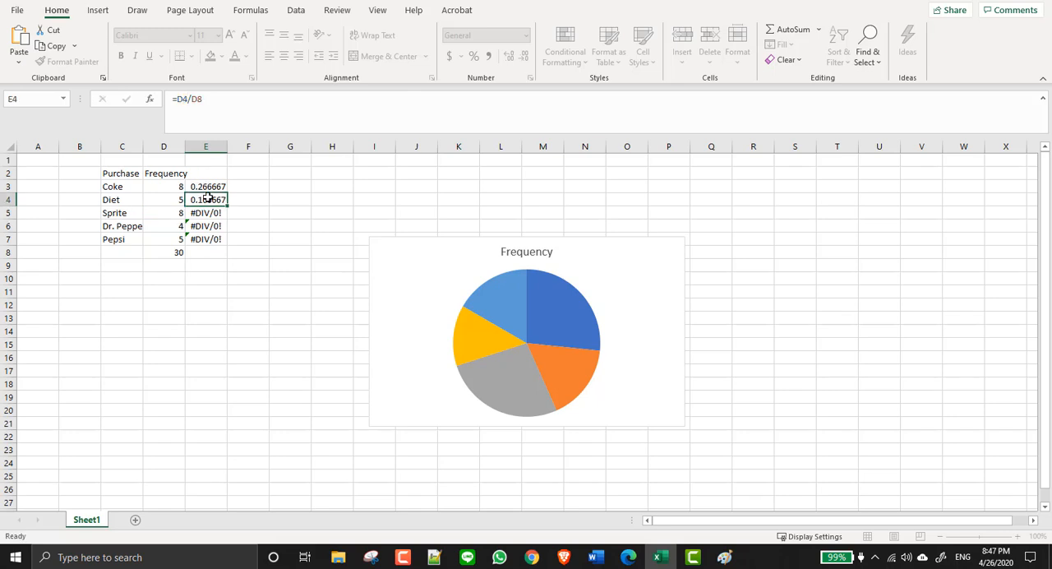
left_click(201, 98)
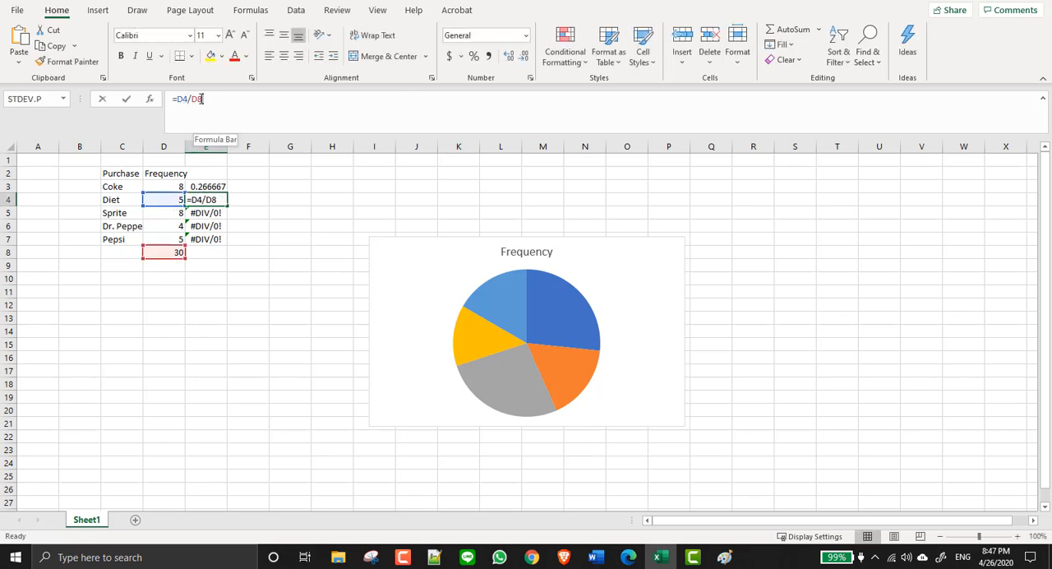
left_click(207, 213)
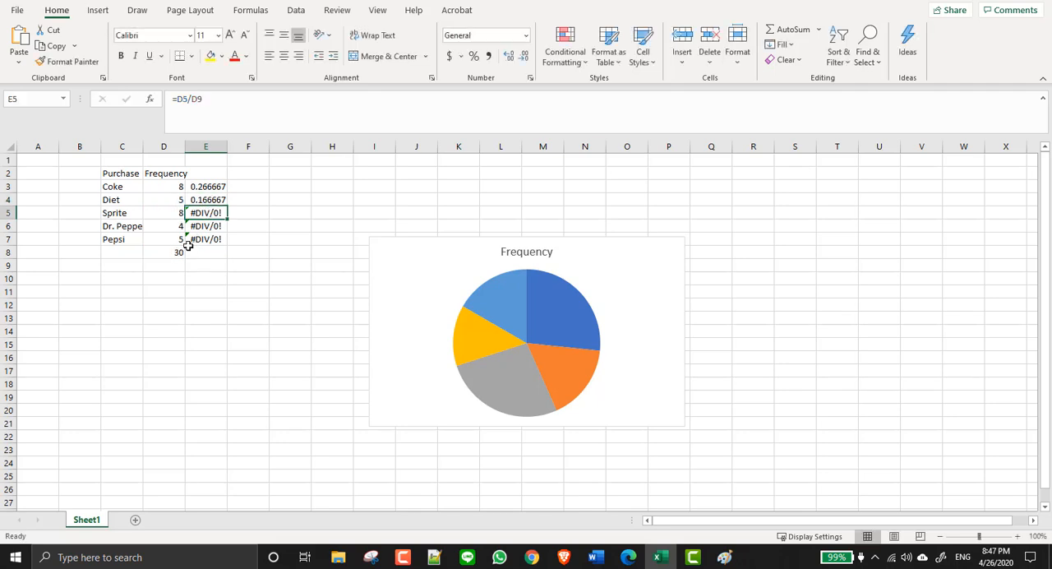
left_click(204, 98)
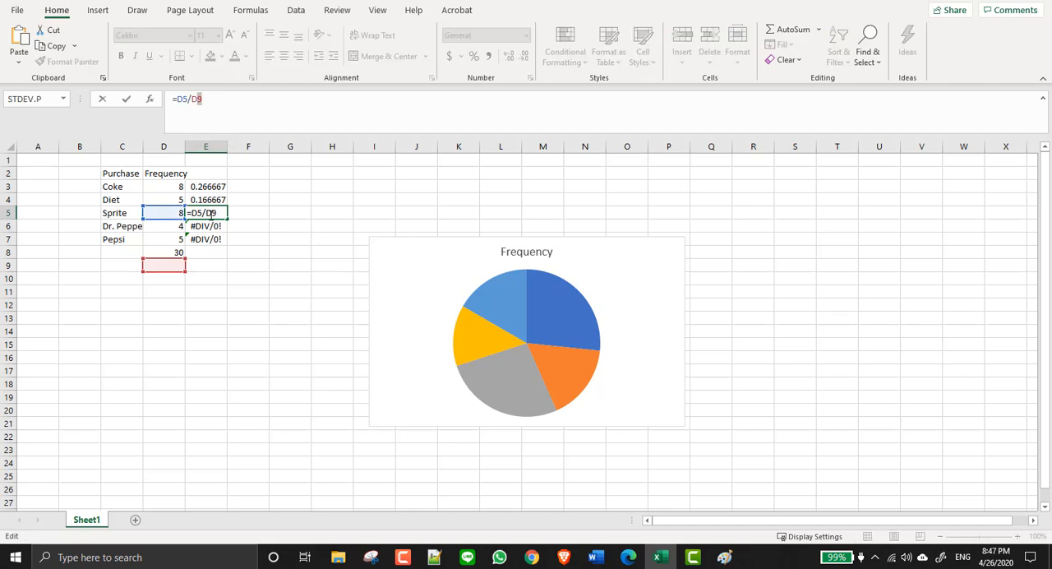
key("Return")
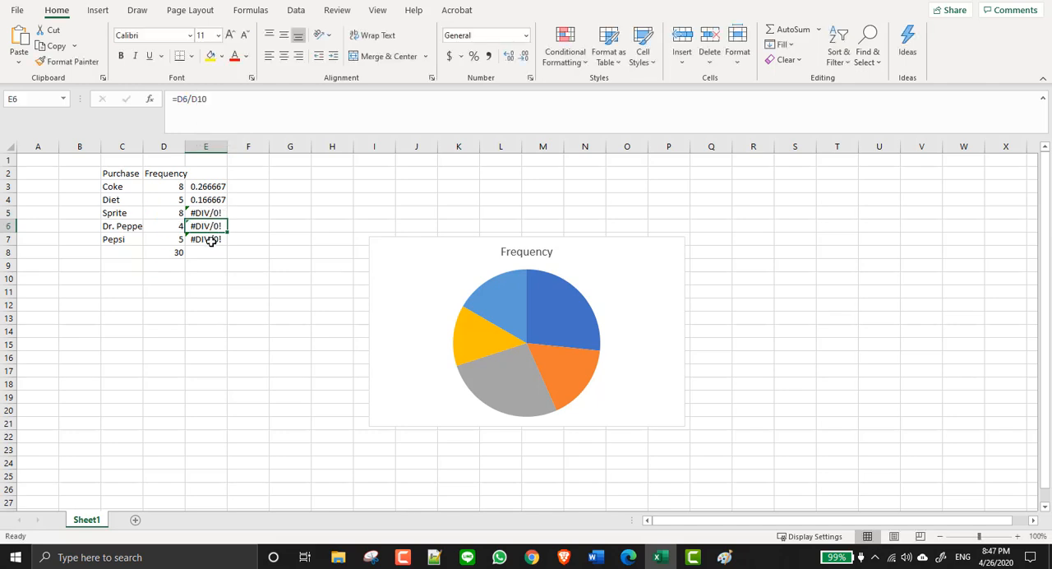
left_click(211, 240)
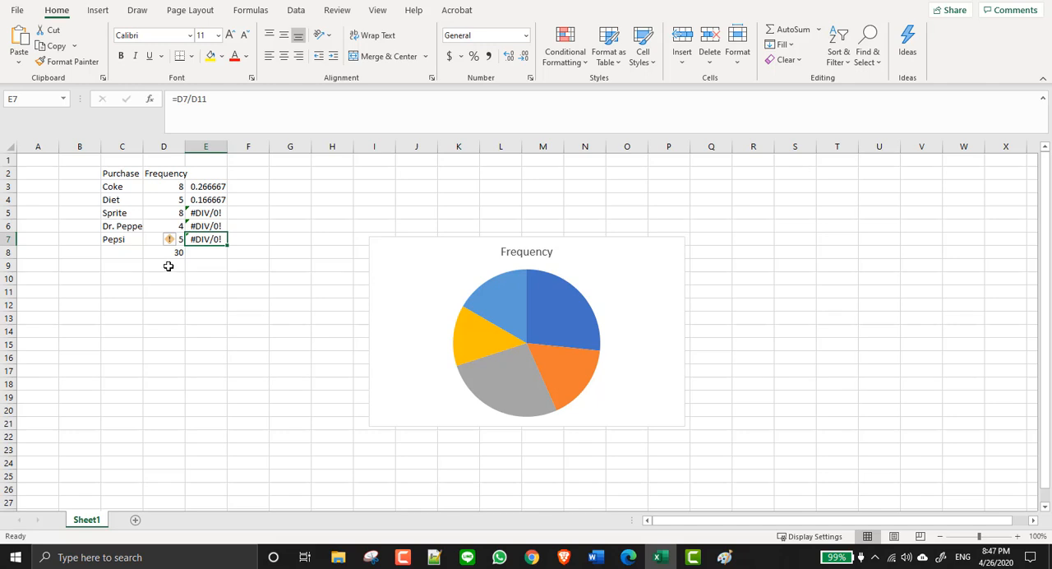
left_click_drag(169, 265, 168, 290)
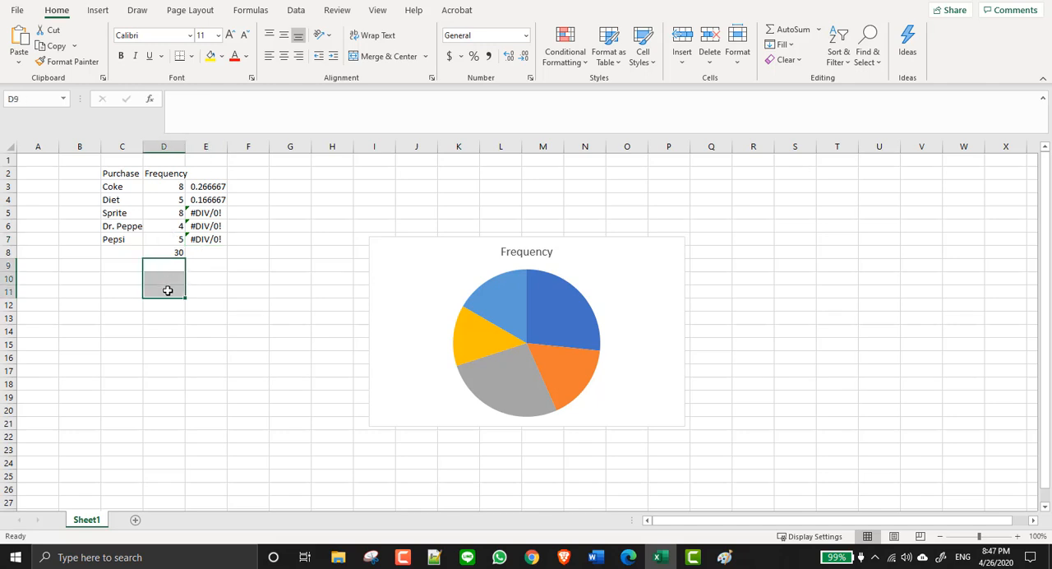
left_click(212, 210)
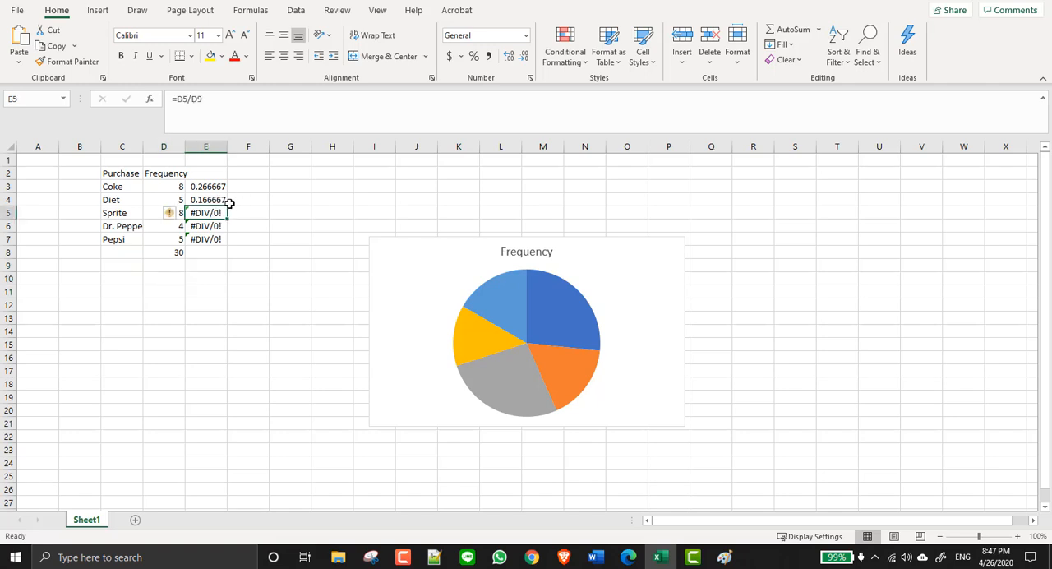
- Lock the row of the total in the Diet relative frequency formula by changing E4 to =D4/D$8
left_click(215, 200)
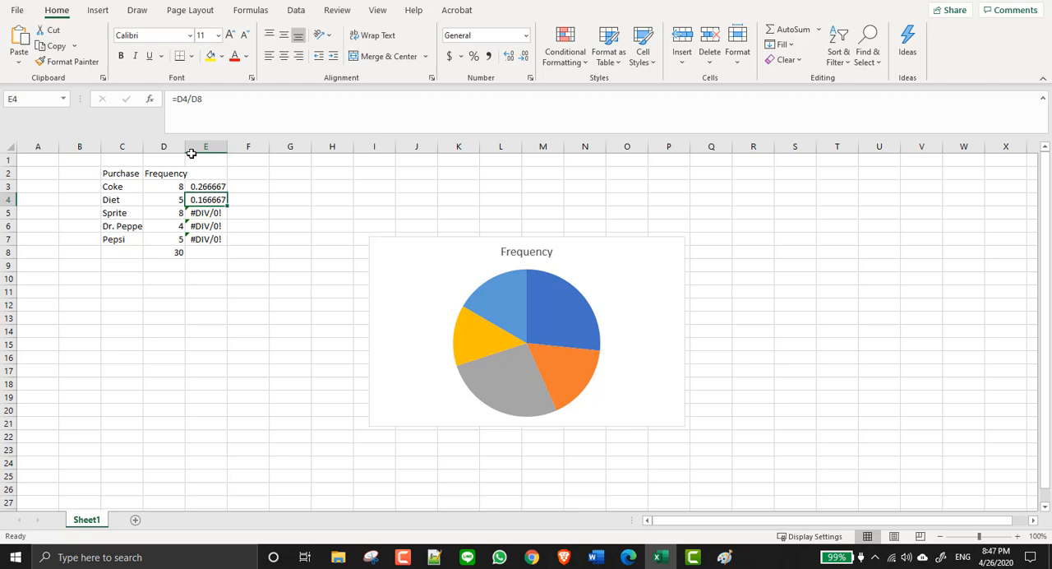
left_click(197, 98)
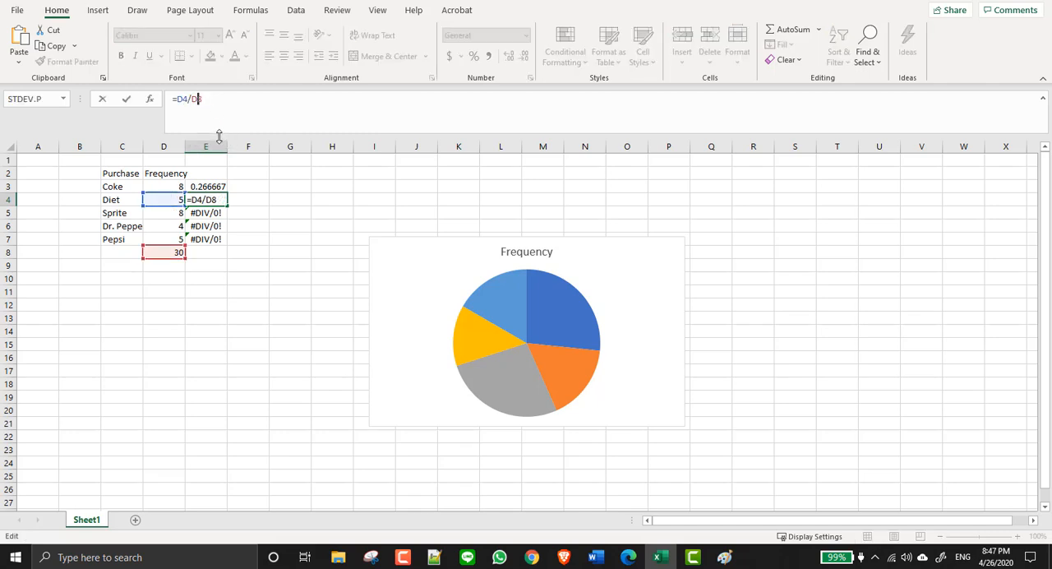
type("$")
key("Return")
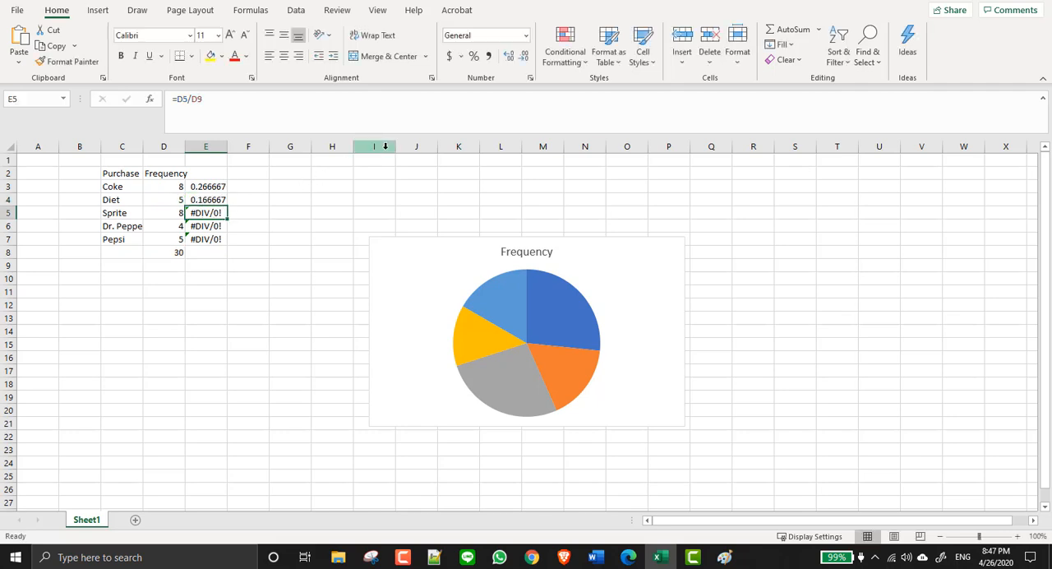
- Fill the E4 formula with the locked total row down through E7 and check the formulas in E5:E7
left_click(220, 200)
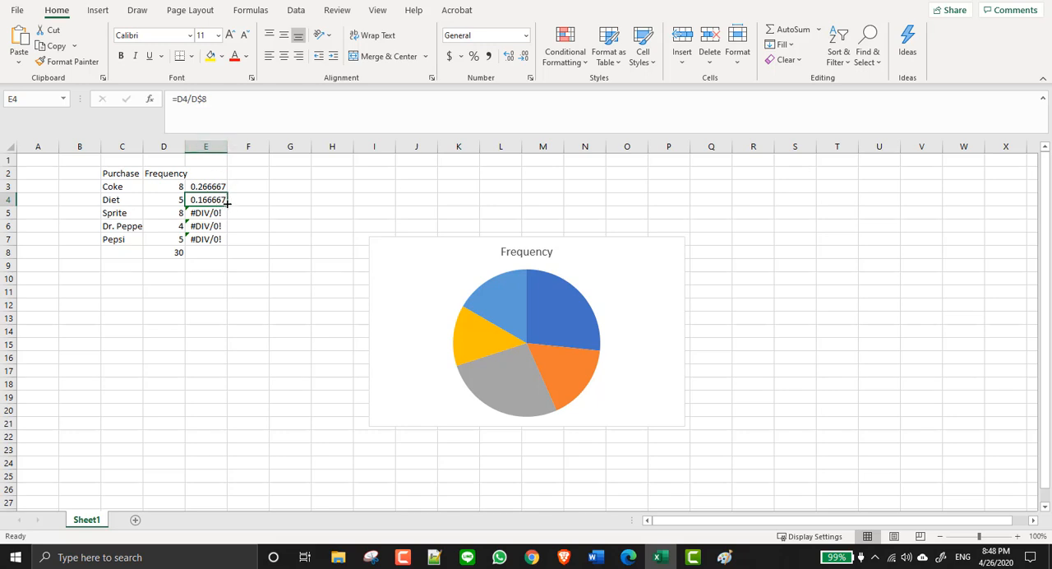
left_click_drag(226, 206, 224, 245)
left_click(214, 212)
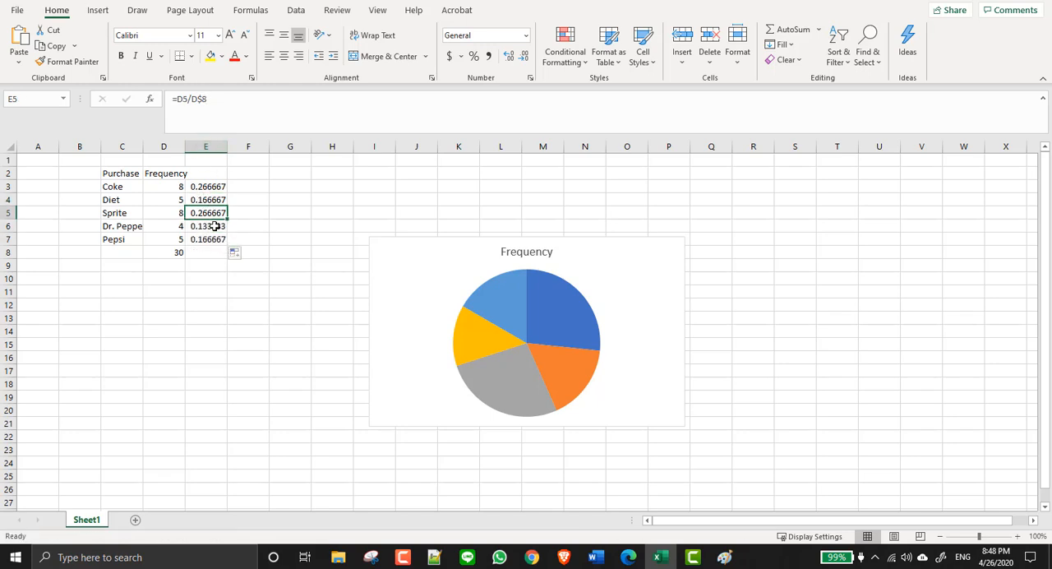
left_click(215, 226)
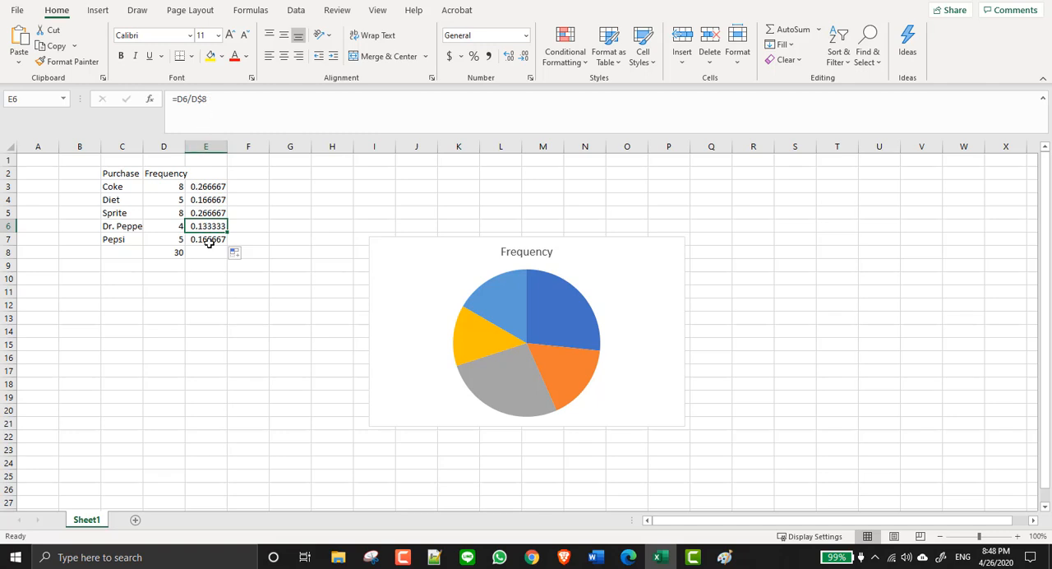
left_click(210, 241)
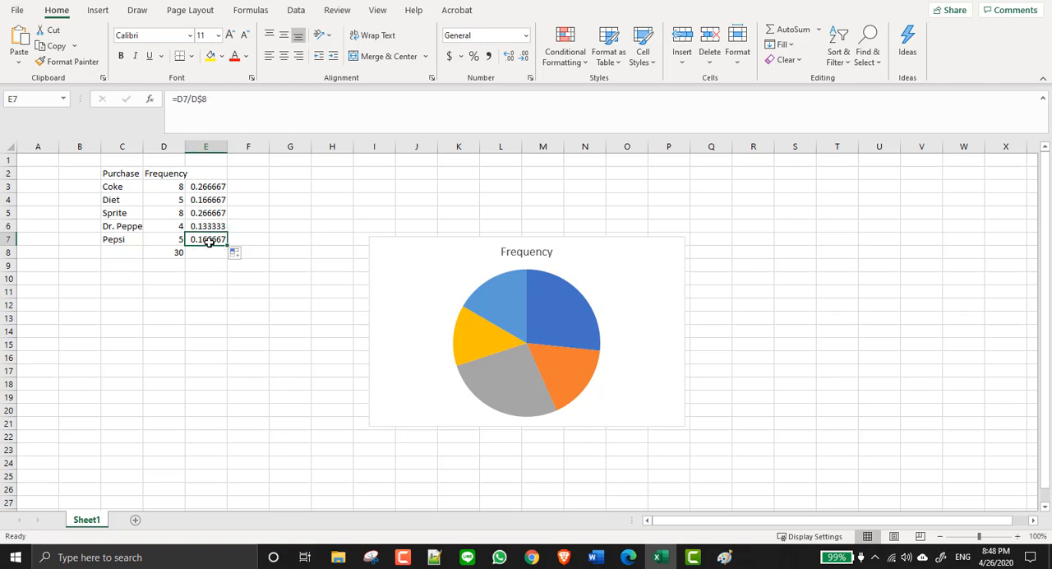
- Total the relative frequencies E3:E7 in cell E8 with the AutoSum function
left_click(210, 256)
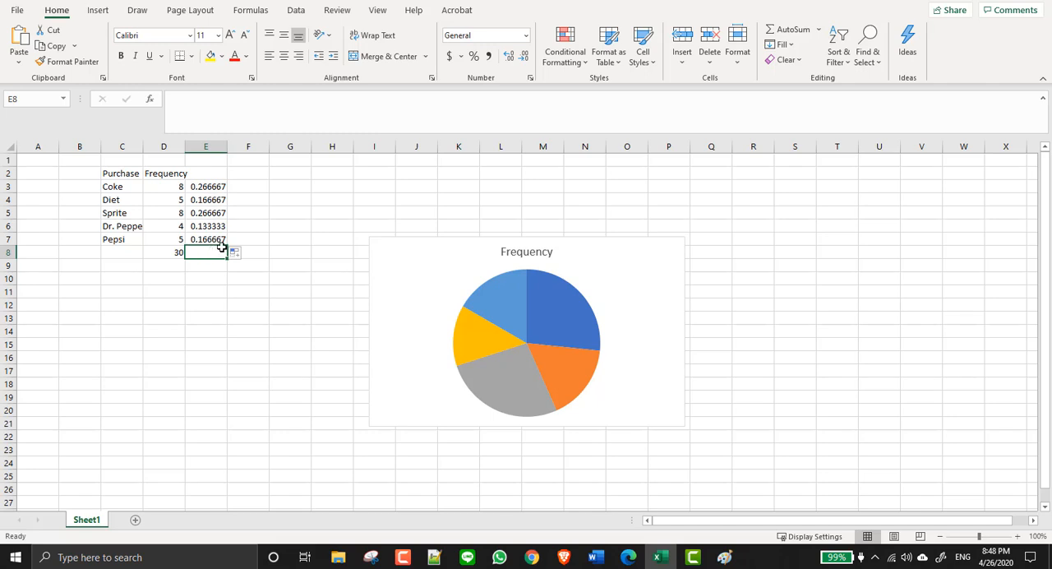
left_click_drag(209, 186, 206, 243)
left_click(211, 255)
left_click(794, 30)
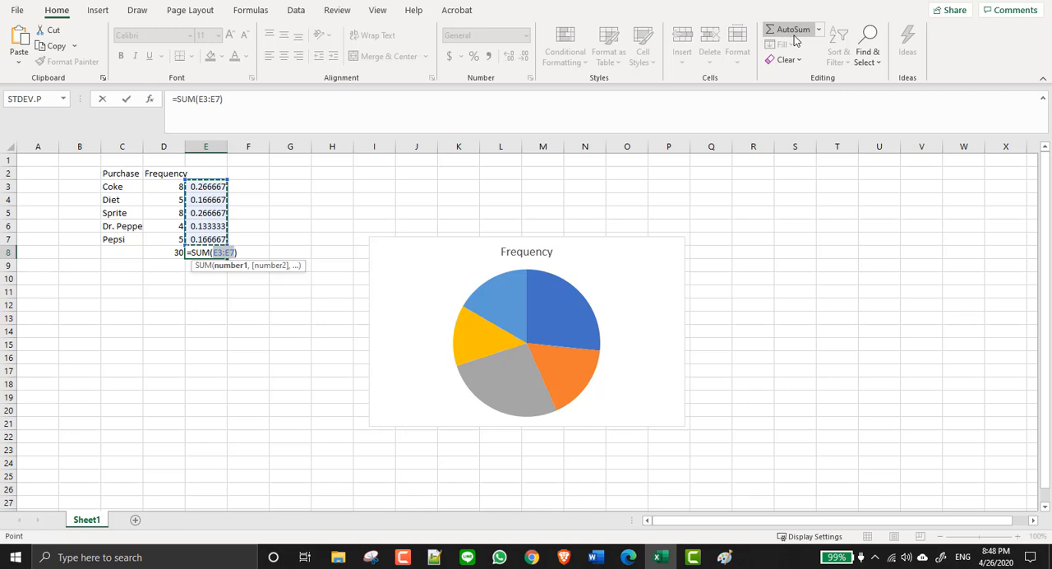
key("Return")
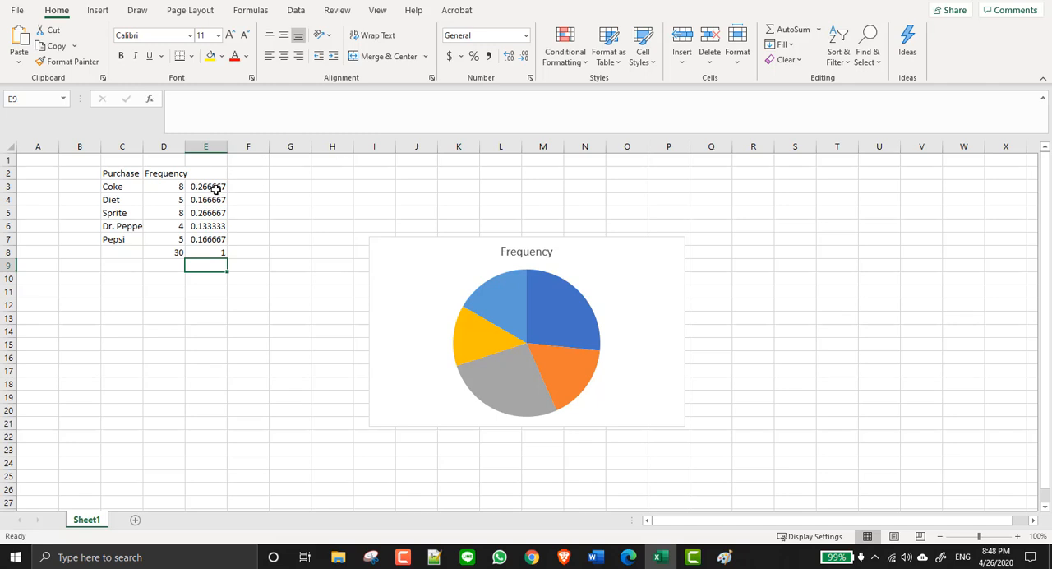
left_click(114, 186)
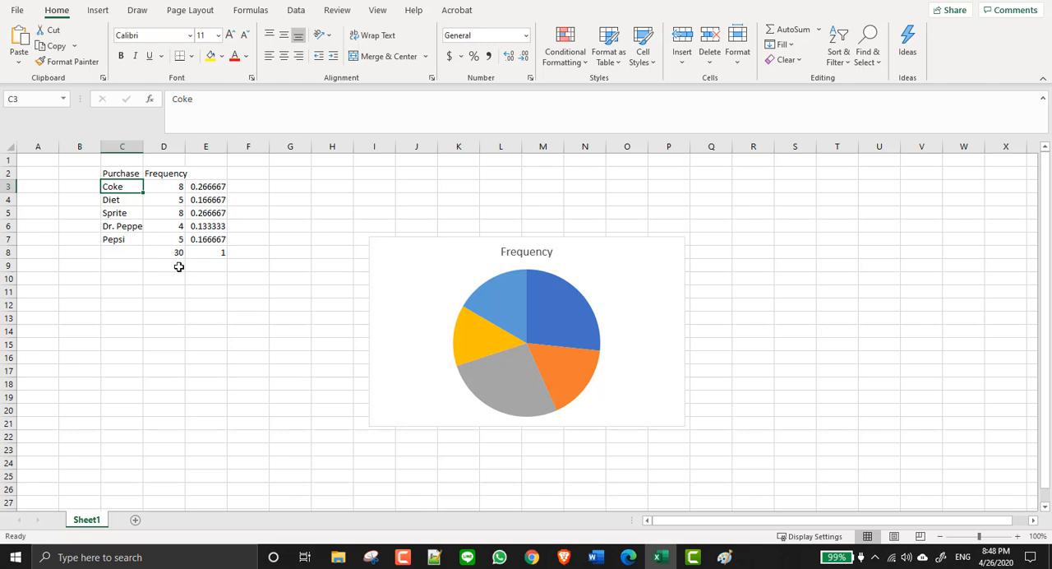
left_click(166, 147)
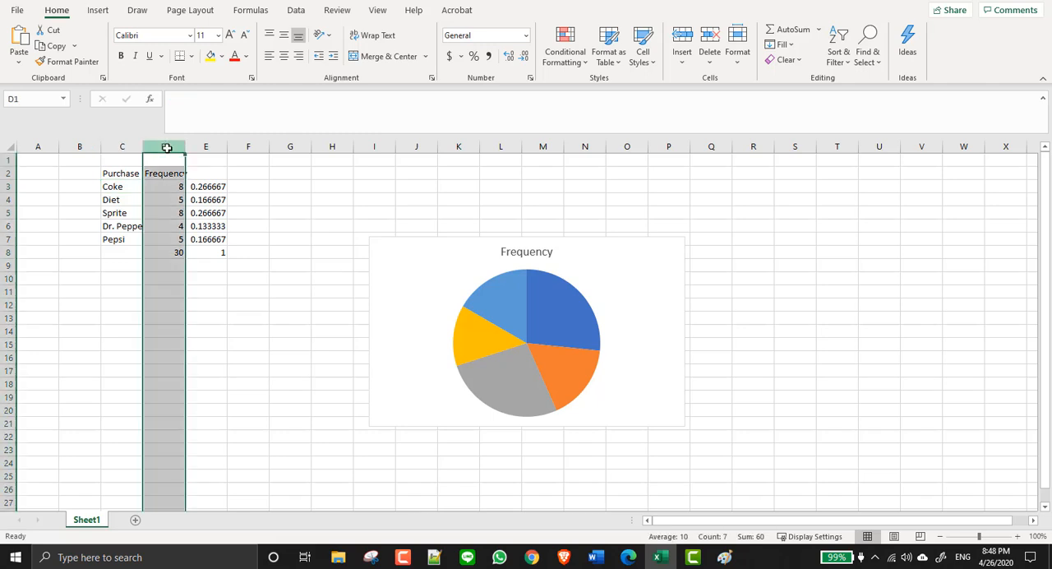
right_click(166, 147)
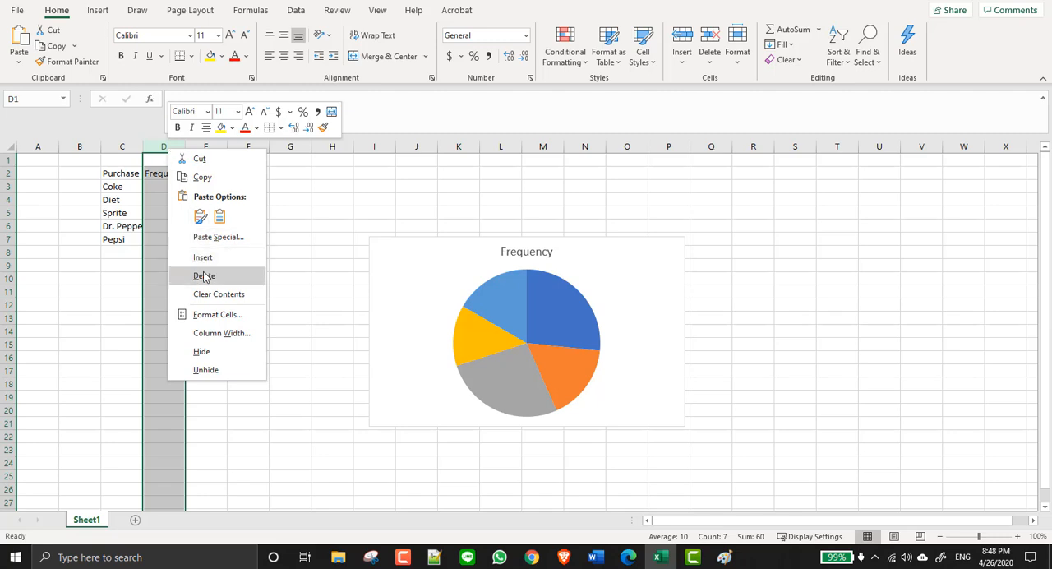
left_click(342, 196)
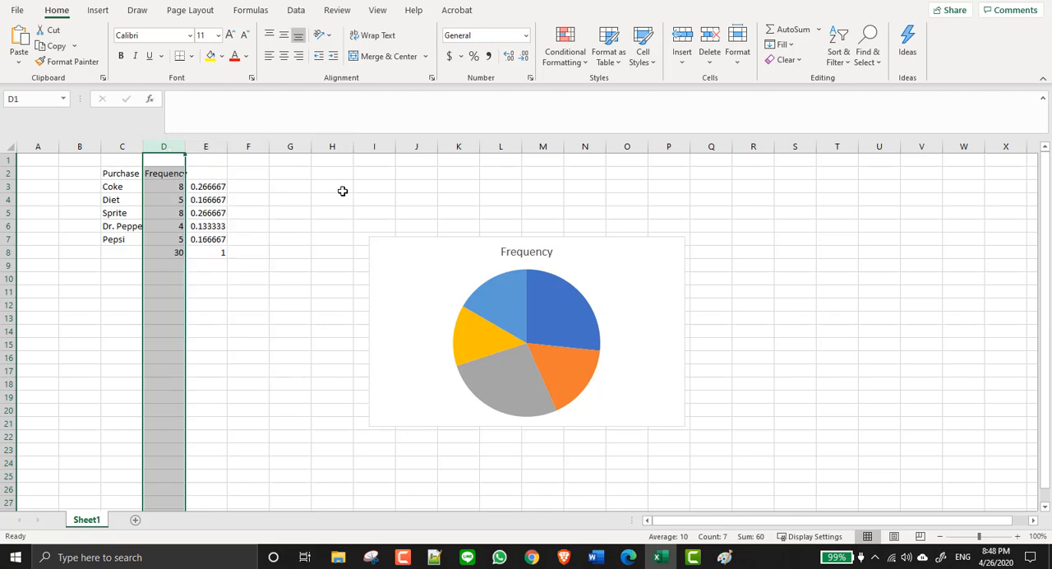
left_click(214, 187)
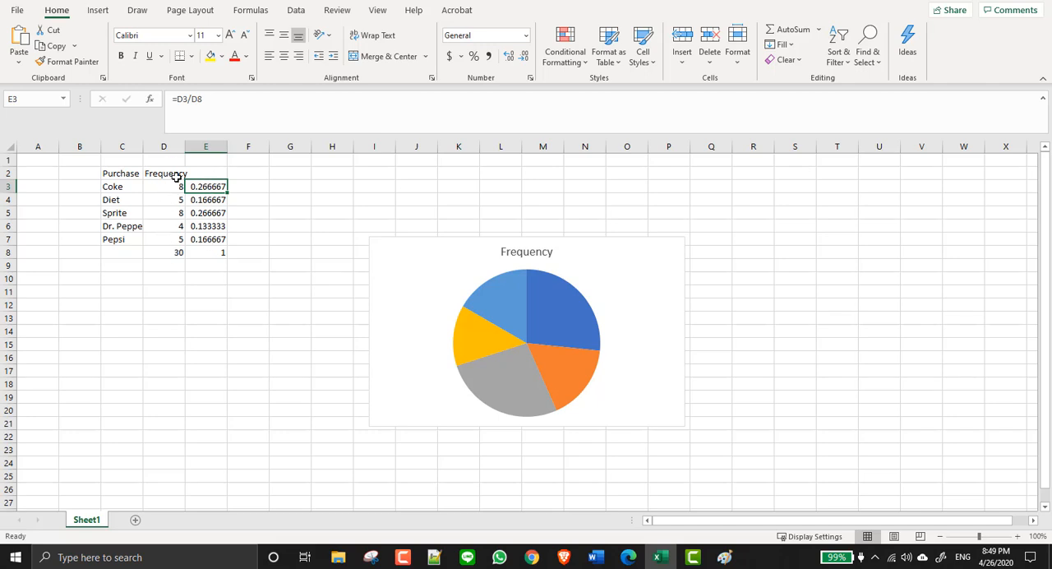
- Try to delete the Frequency column D while the relative frequency formulas depend on it, and undo the deletion
left_click(167, 146)
right_click(167, 147)
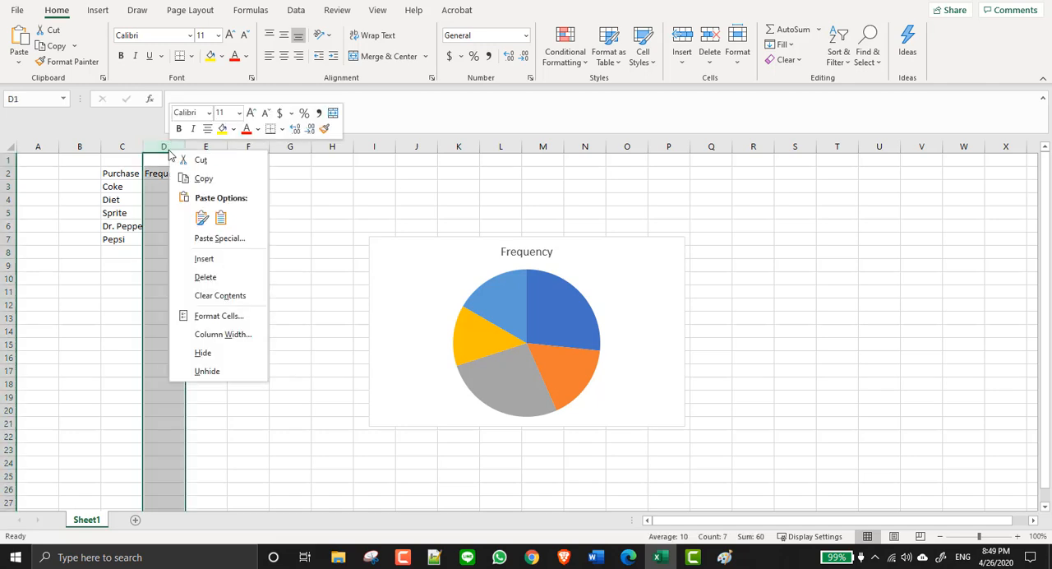
left_click(205, 277)
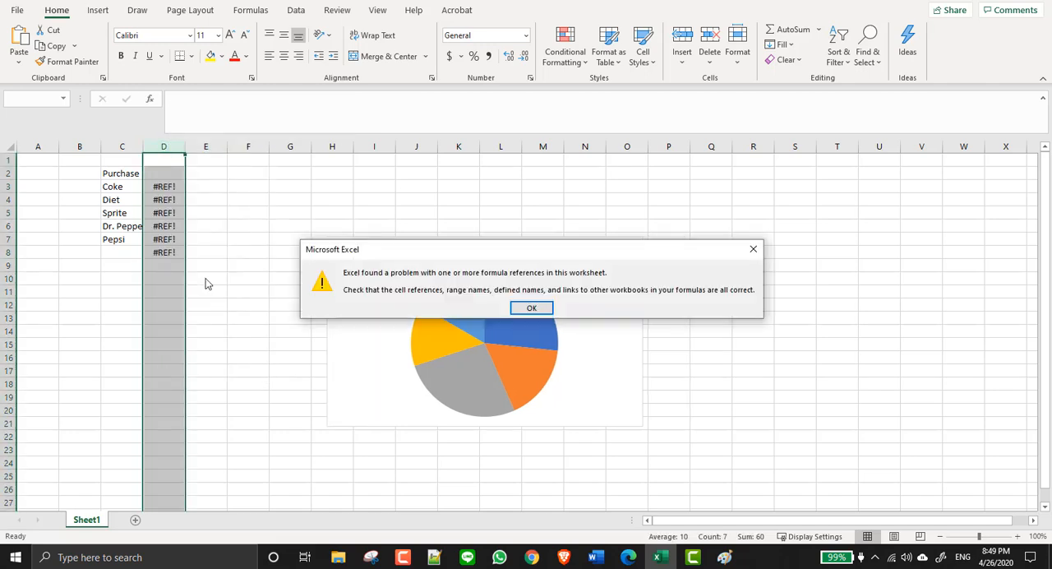
left_click(532, 308)
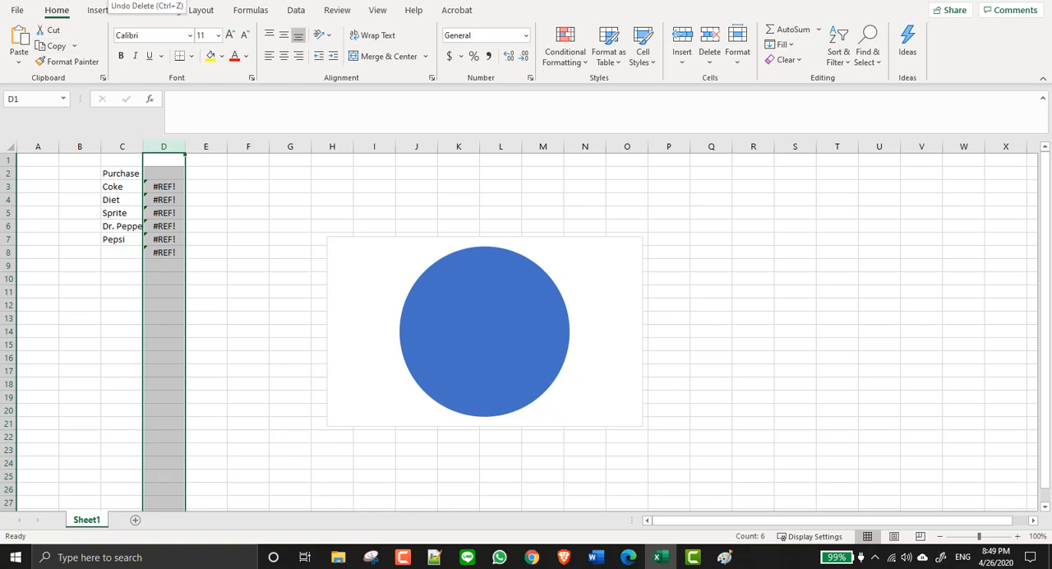
key("ctrl+z")
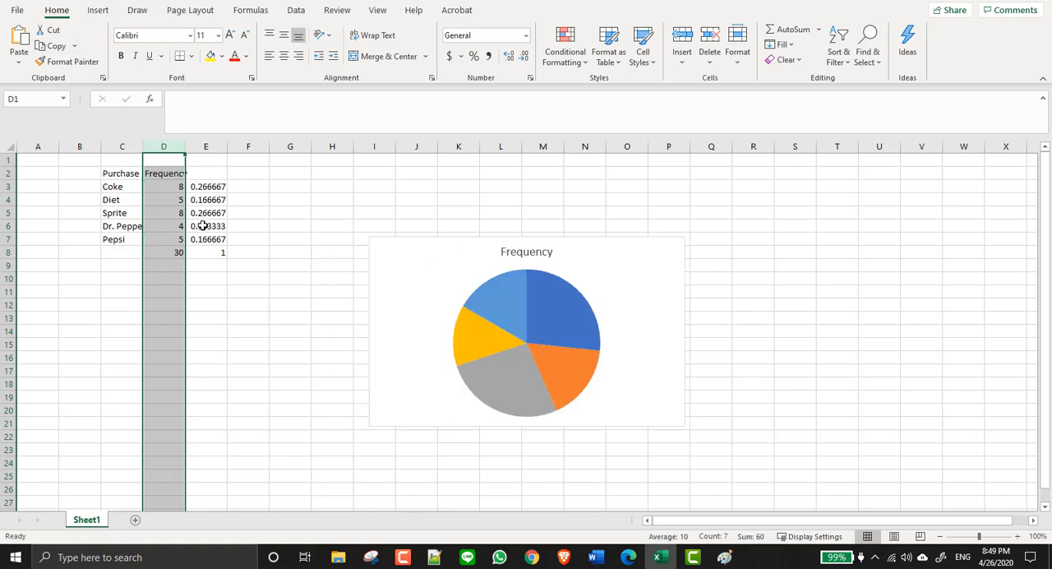
- Replace the relative frequency formulas in E3:E8 with their values by copying and pasting values in place, and check cells E3:E6
left_click_drag(210, 187, 216, 252)
right_click(216, 192)
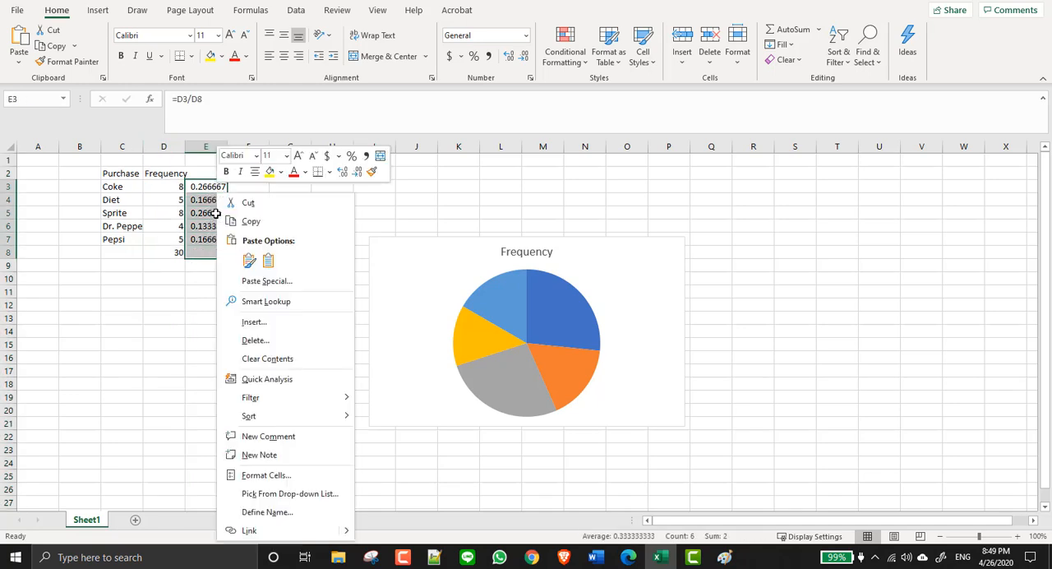
left_click(251, 222)
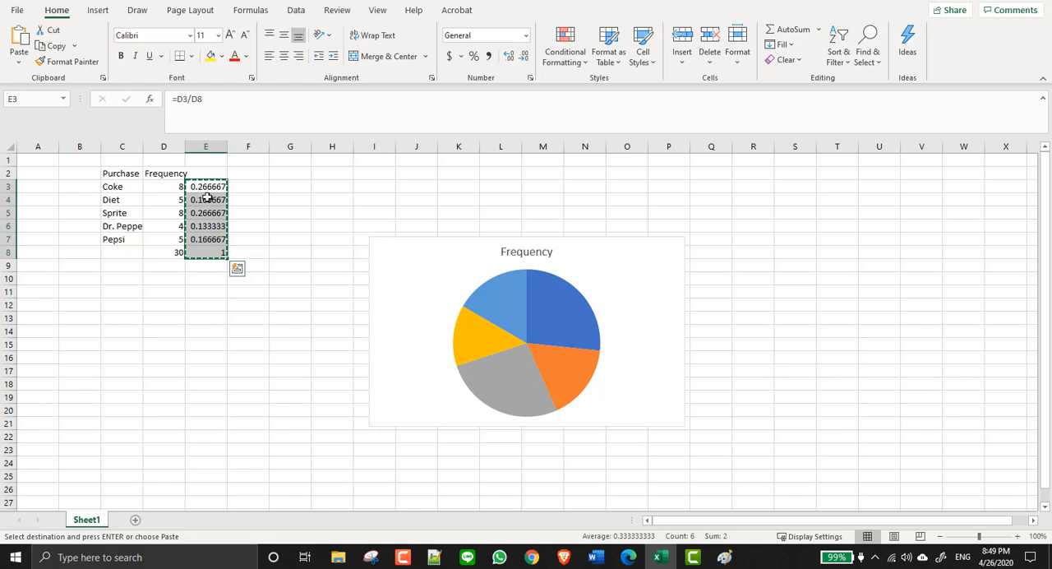
right_click(211, 186)
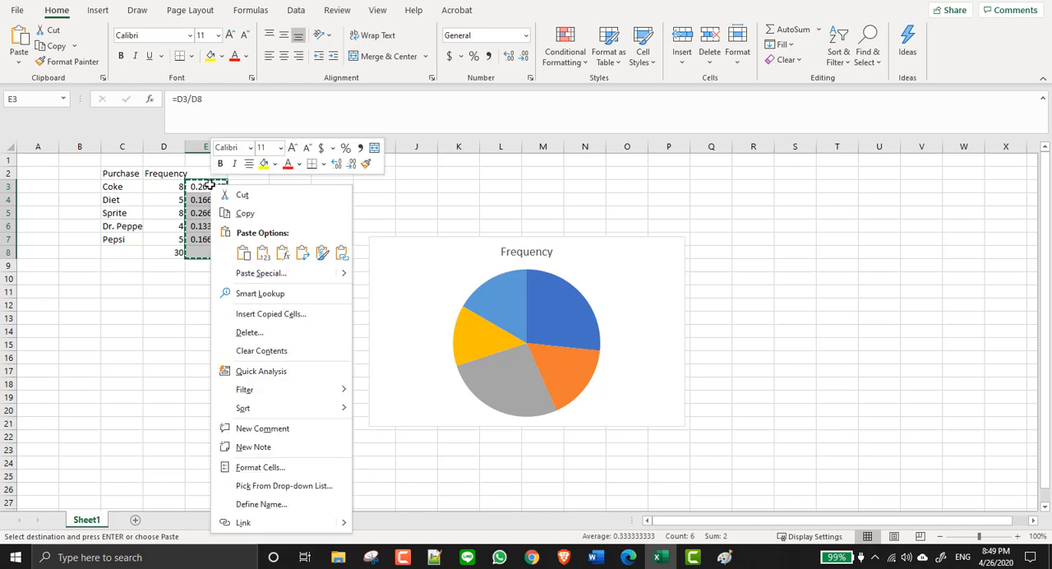
left_click(262, 252)
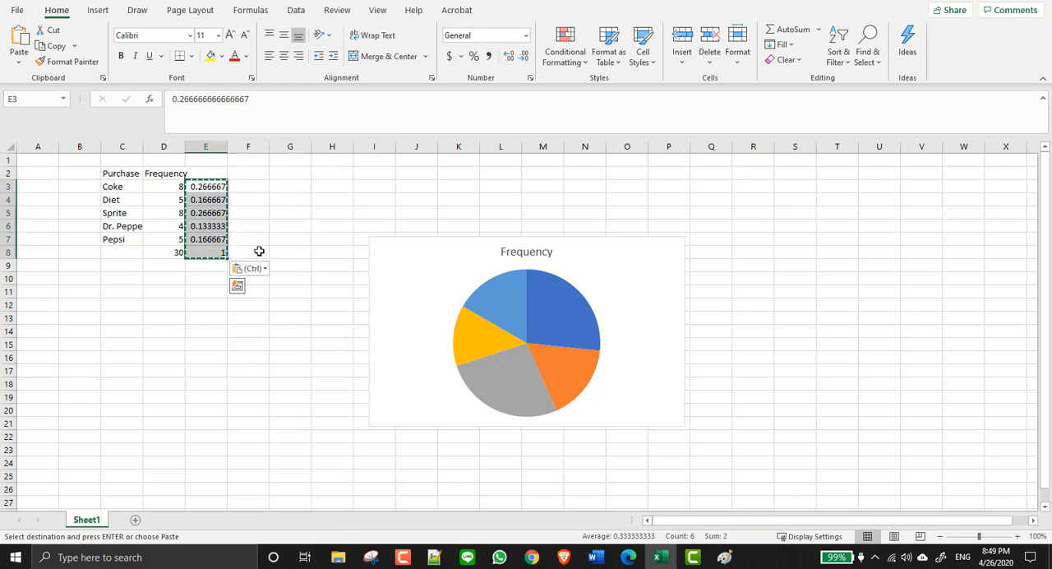
left_click(205, 186)
left_click(202, 198)
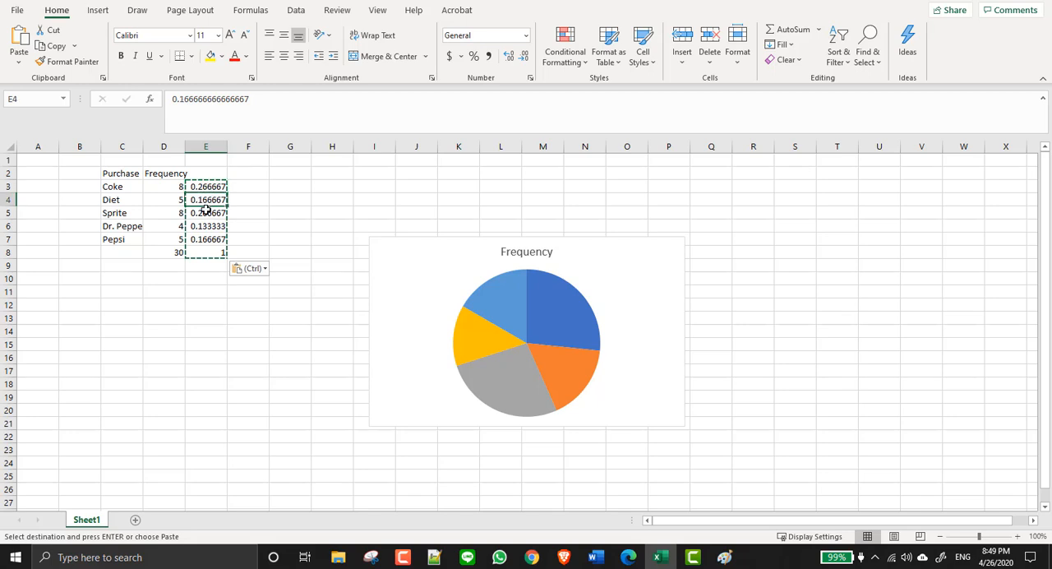
left_click(207, 212)
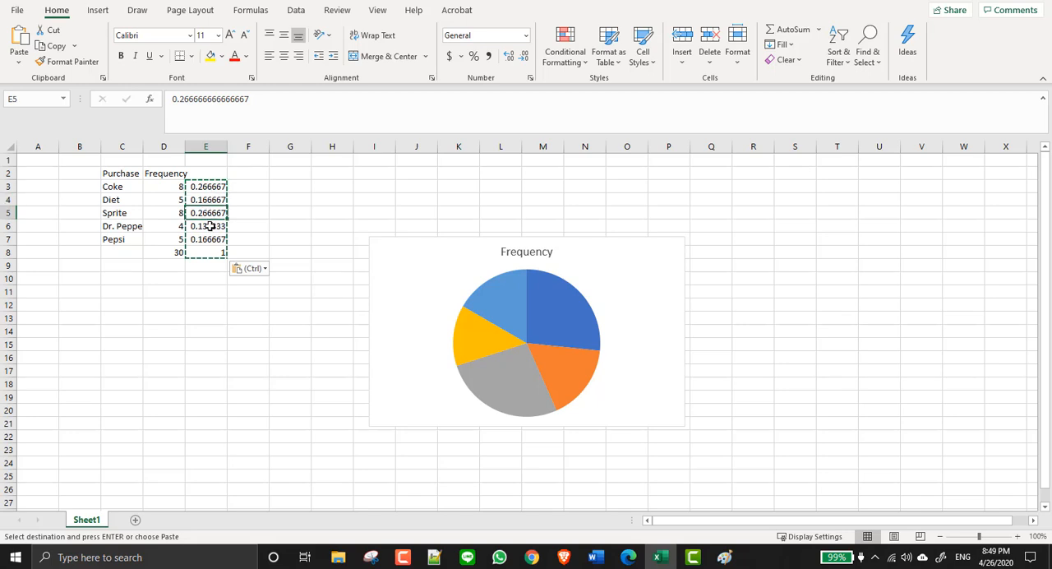
left_click(210, 226)
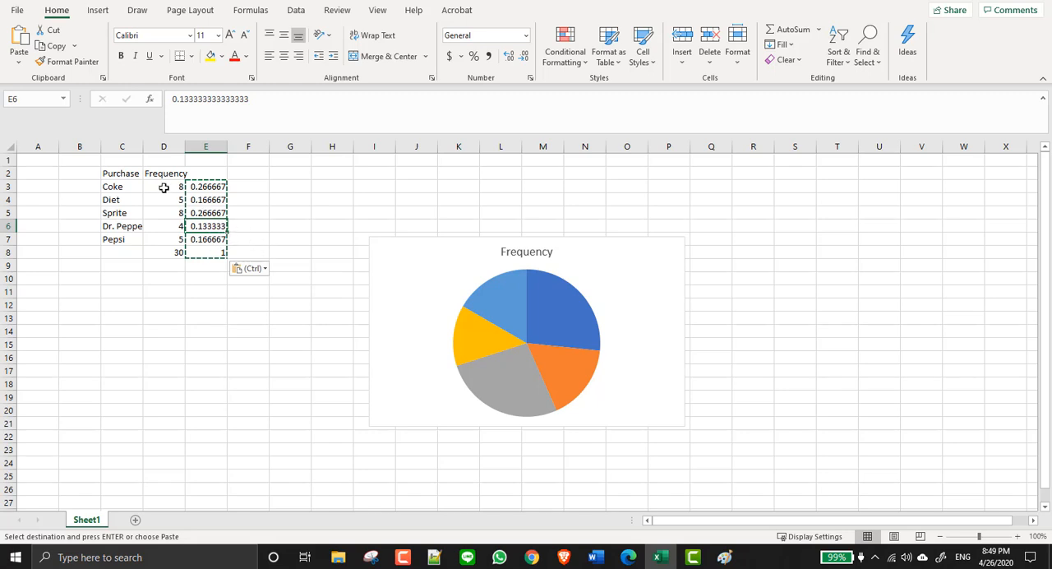
- Delete the entire Frequency column D from the sheet
left_click(172, 147)
right_click(174, 151)
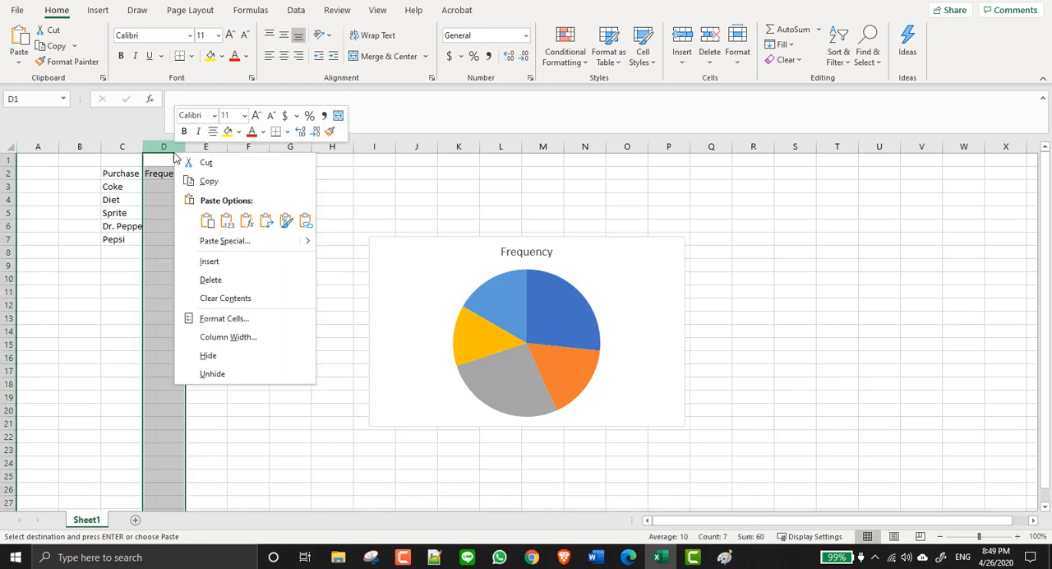
left_click(212, 279)
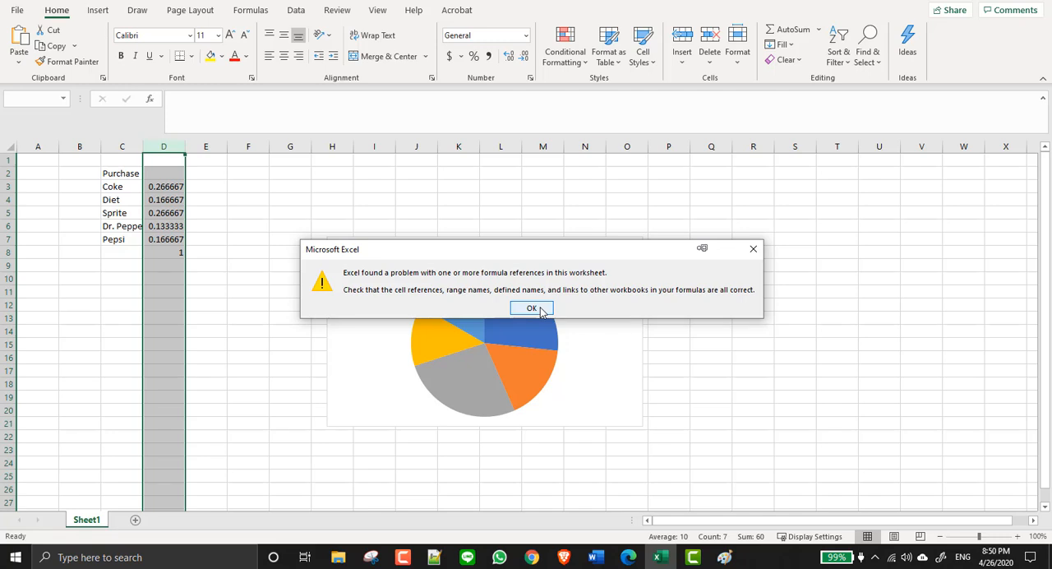
left_click(531, 308)
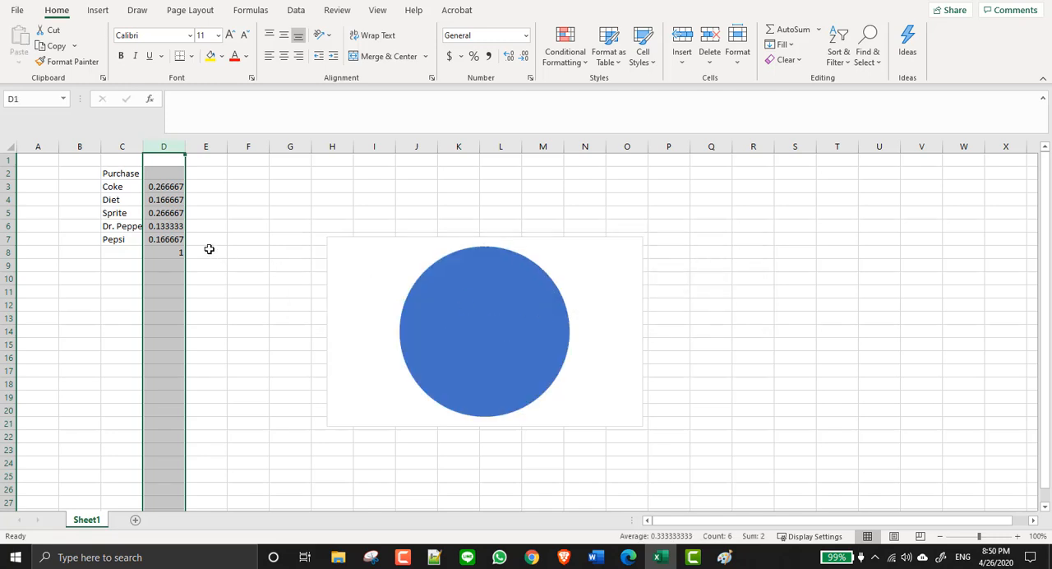
- Delete the old frequency pie chart from the sheet
mouse_move(487, 293)
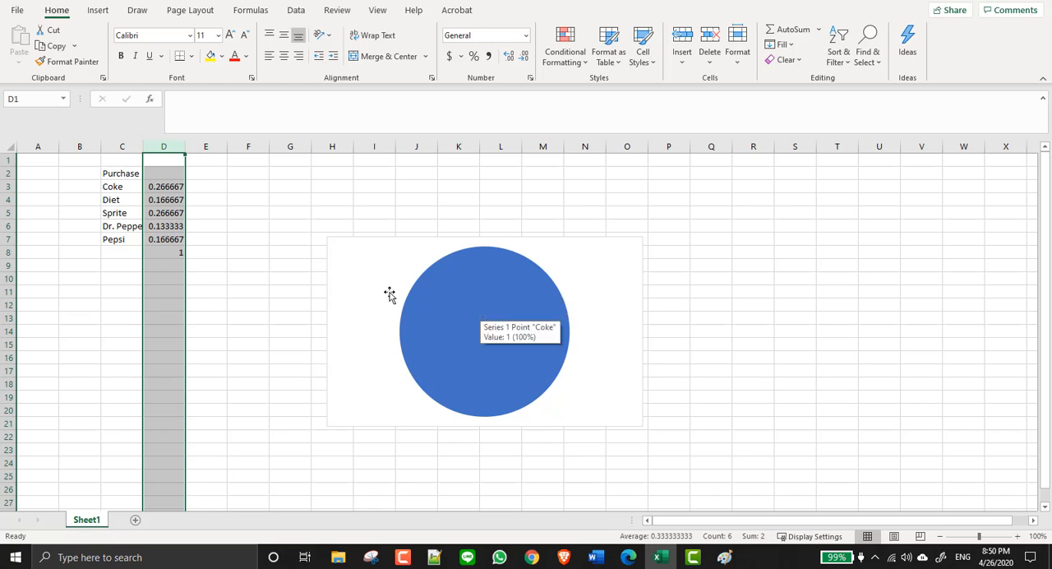
left_click(358, 279)
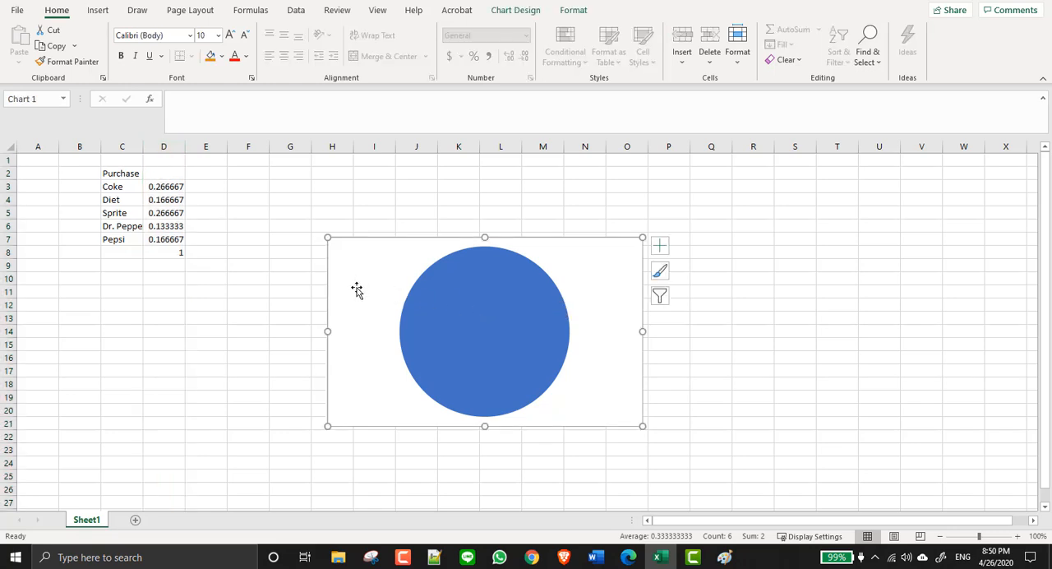
key("Delete")
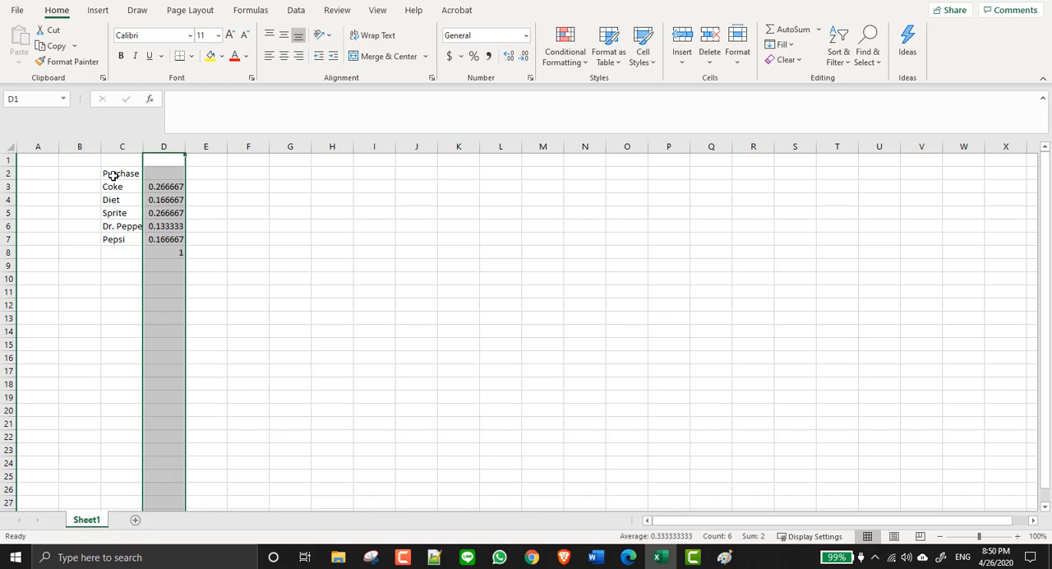
- Enter the header Rel Freq in cell D2 above the relative frequencies
left_click(160, 173)
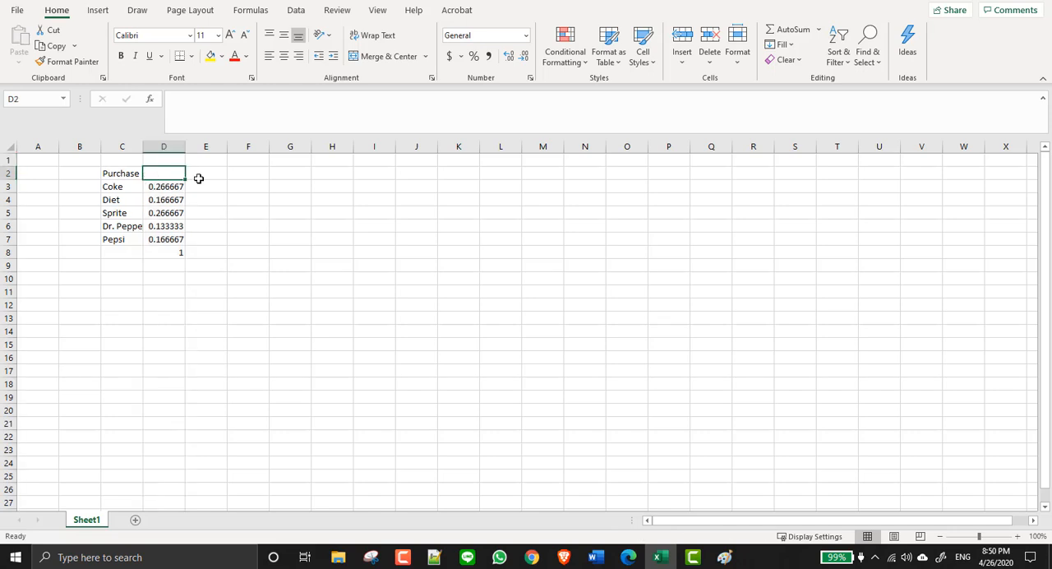
type("Rel")
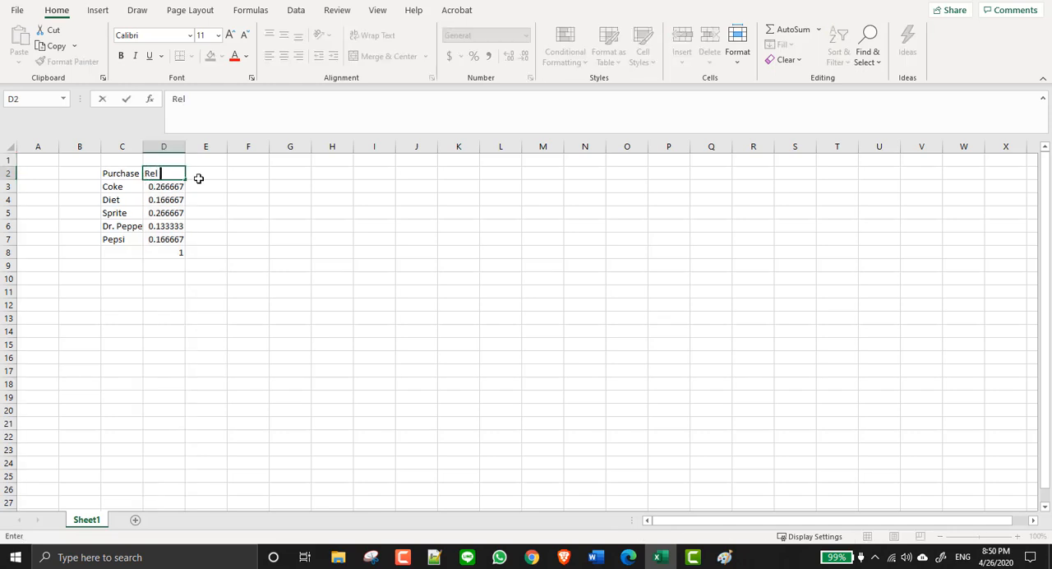
type(" Freq")
left_click(263, 261)
- Insert a recommended clustered column chart of the drinks and their relative frequencies from C2:D7, excluding the total
left_click(138, 176)
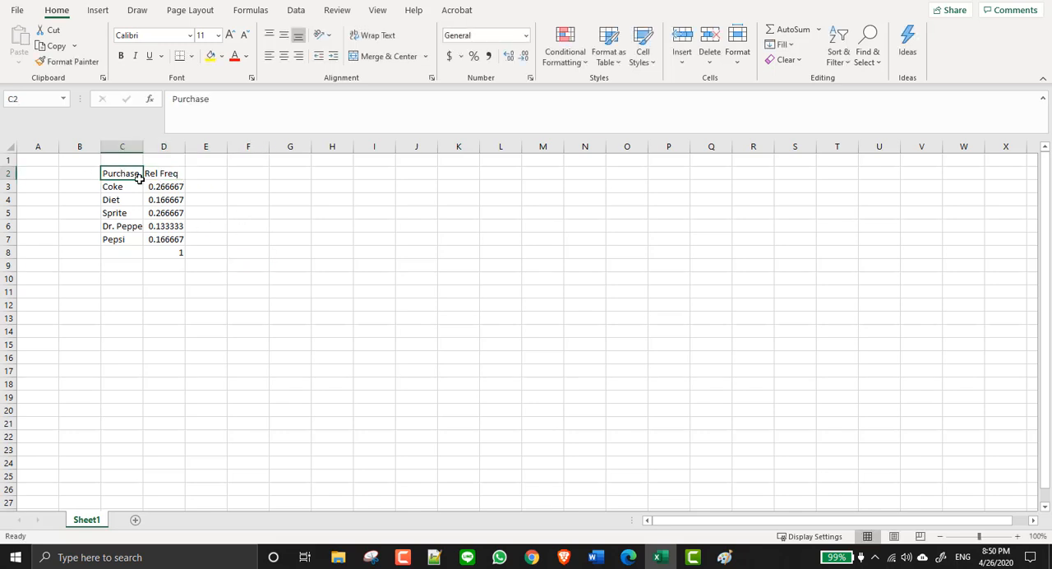
left_click_drag(138, 177, 163, 237)
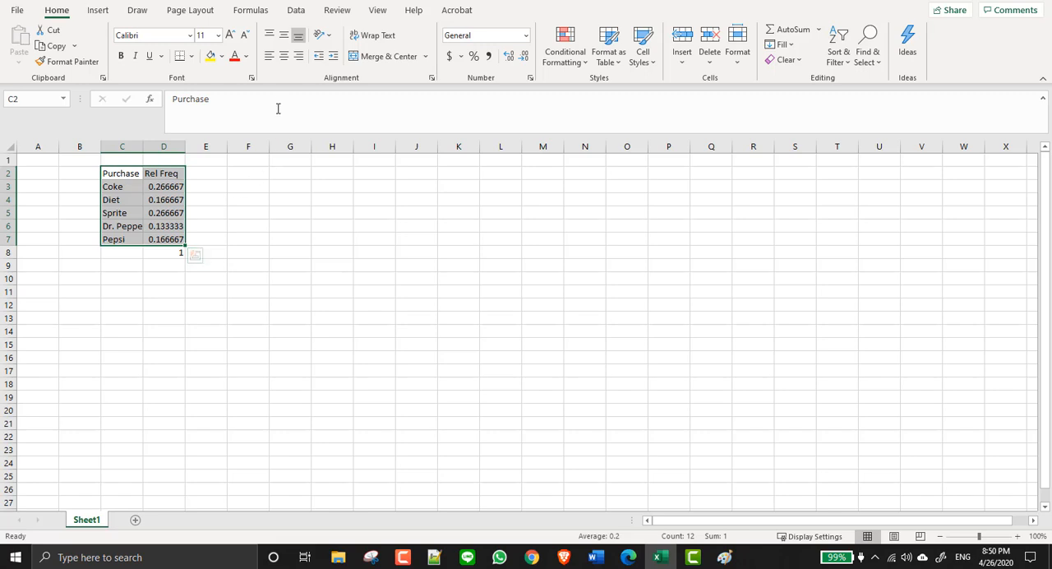
left_click(98, 10)
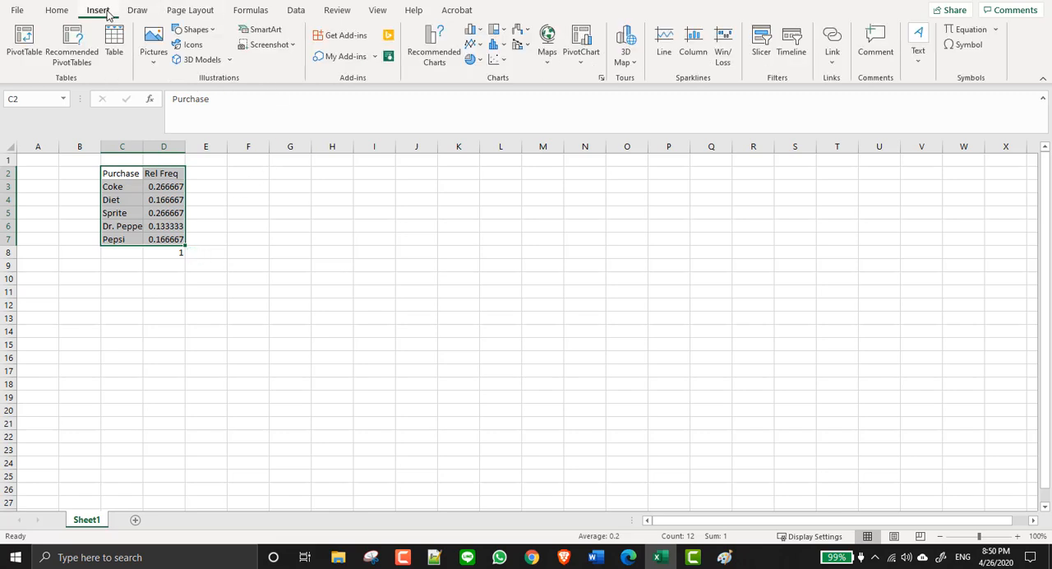
left_click(450, 51)
left_click(392, 216)
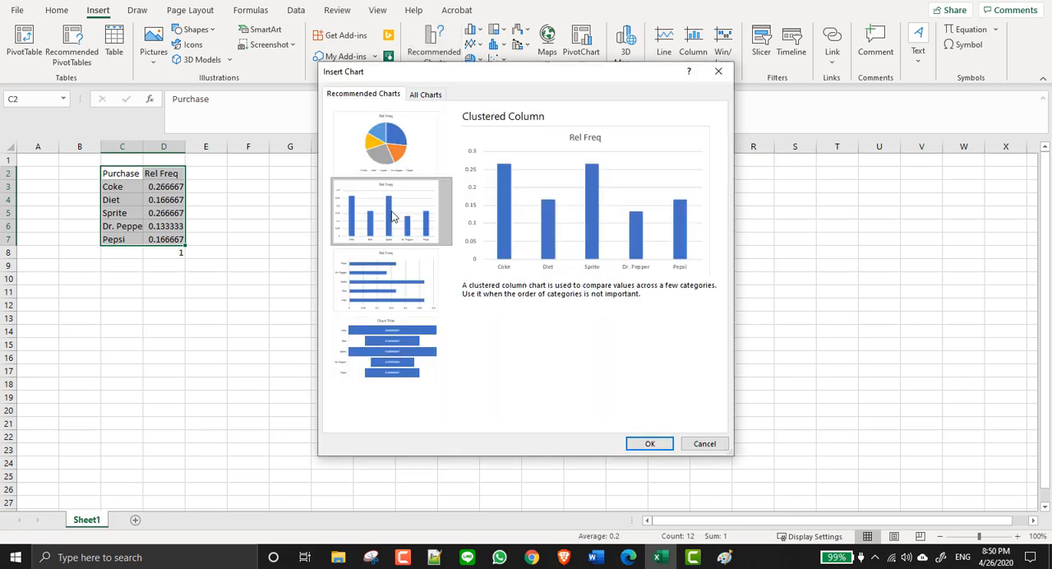
left_click(662, 444)
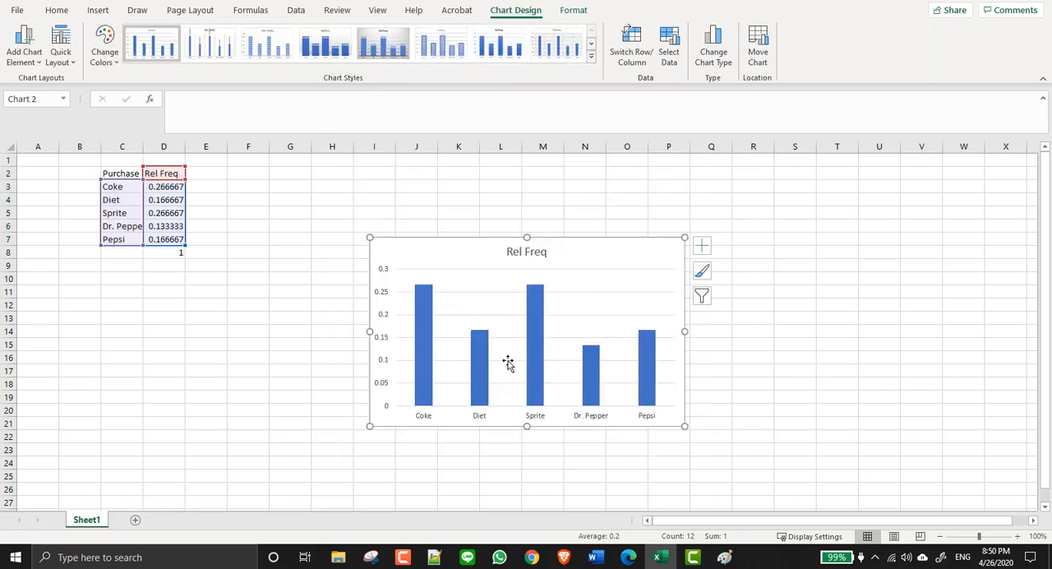